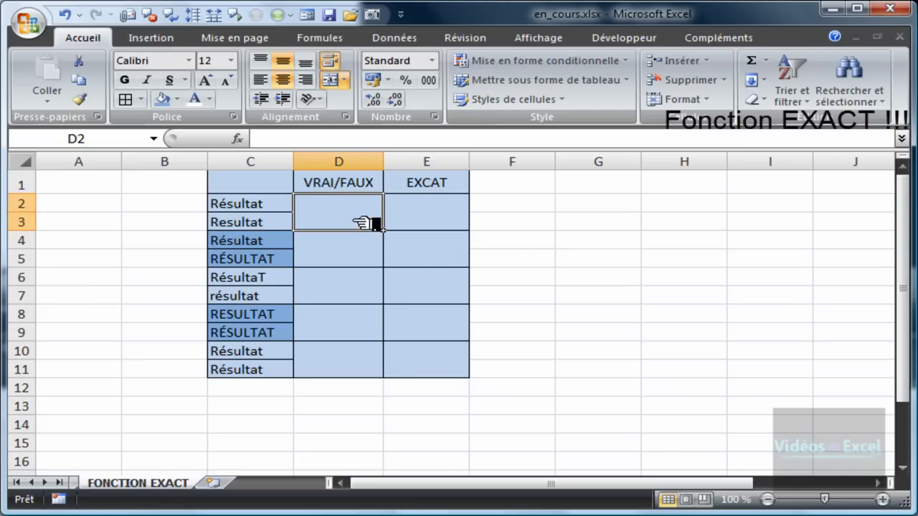
{"action": "left_click_drag", "start_coordinate": [272, 205], "coordinate": [280, 265]}
{"action": "left_click", "coordinate": [345, 212]}
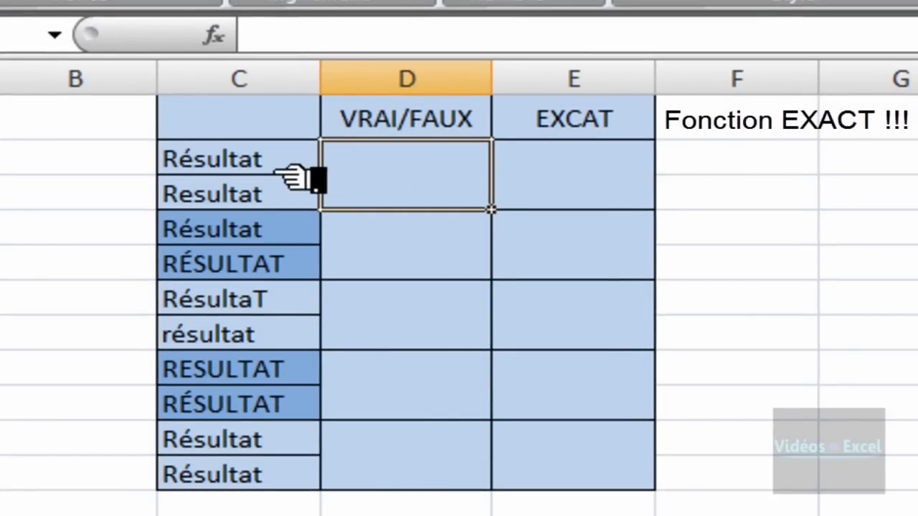
{"action": "left_click", "coordinate": [284, 166]}
{"action": "left_click", "coordinate": [288, 197]}
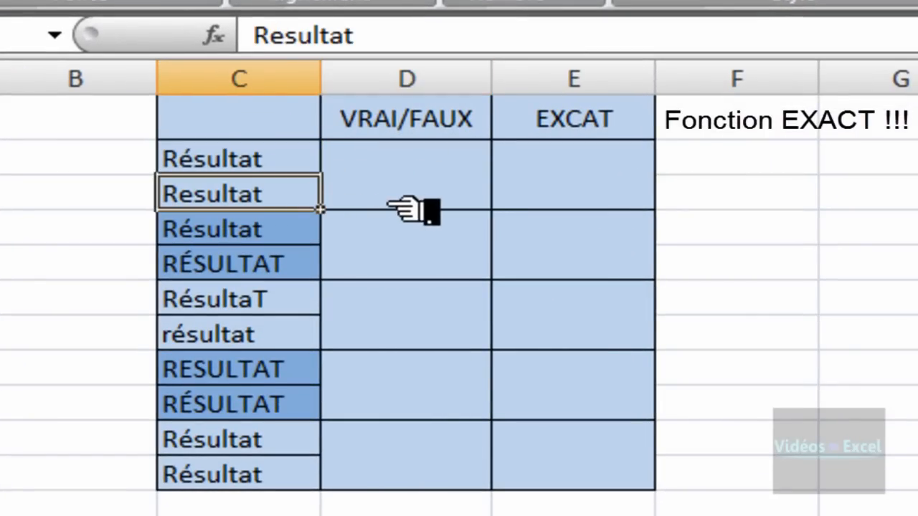
{"action": "left_click", "coordinate": [564, 178]}
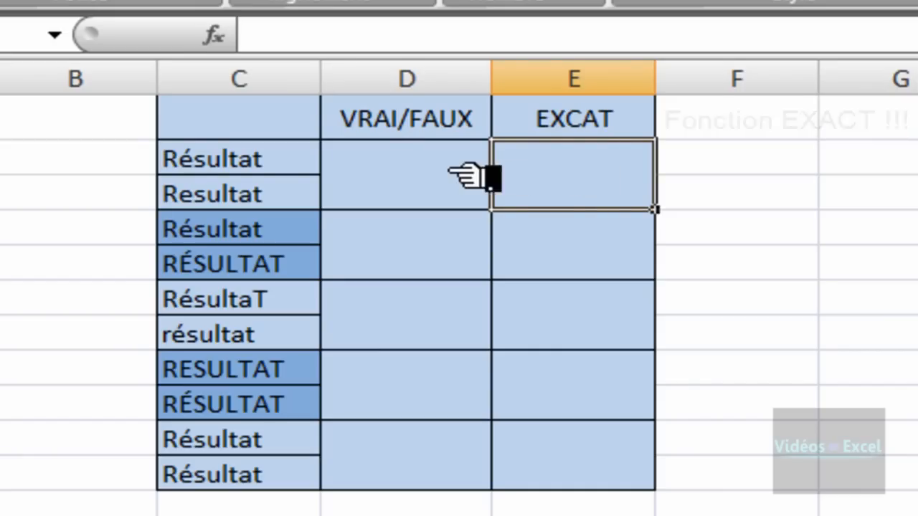
- Enter the formula =C2=C3 in the merged VRAI/FAUX cell D2 to compare the first text pair
{"action": "left_click", "coordinate": [426, 176]}
{"action": "type", "text": "="}
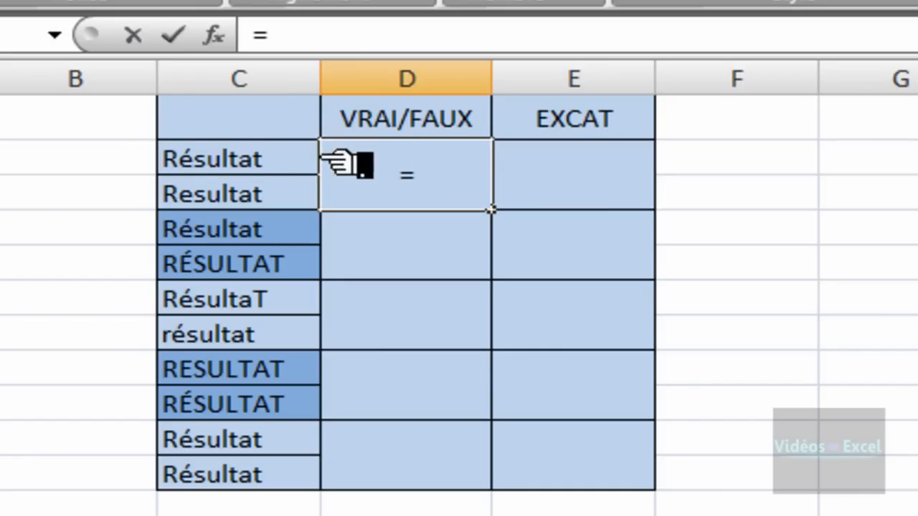
{"action": "left_click", "coordinate": [271, 167]}
{"action": "type", "text": "="}
{"action": "left_click", "coordinate": [273, 192]}
{"action": "key", "text": "ctrl+Return"}
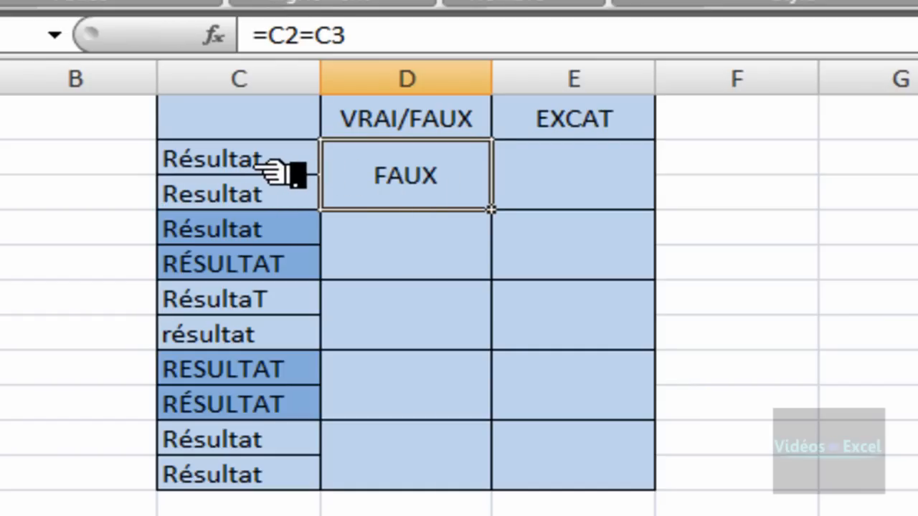
- Enter the formula =EXACT(C2;C3) in the merged cell E2 to compare the first text pair
{"action": "left_click", "coordinate": [270, 159]}
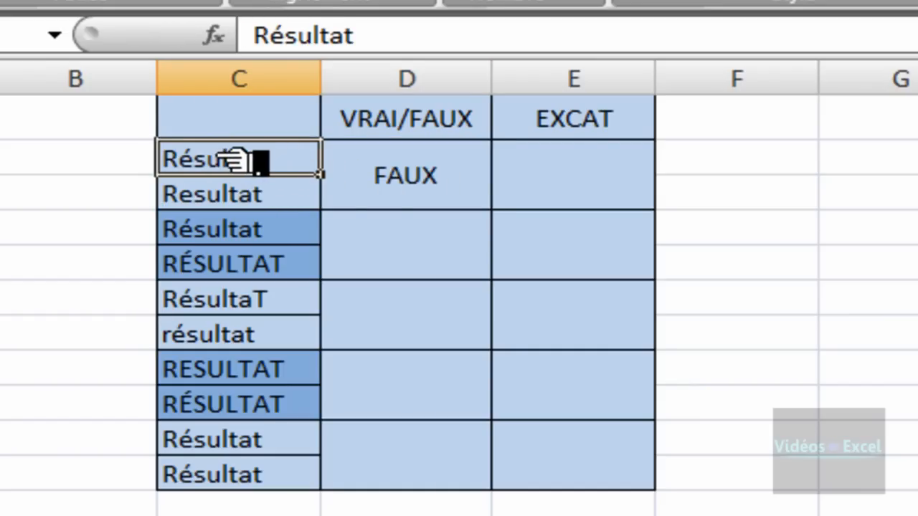
{"action": "left_click", "coordinate": [247, 201]}
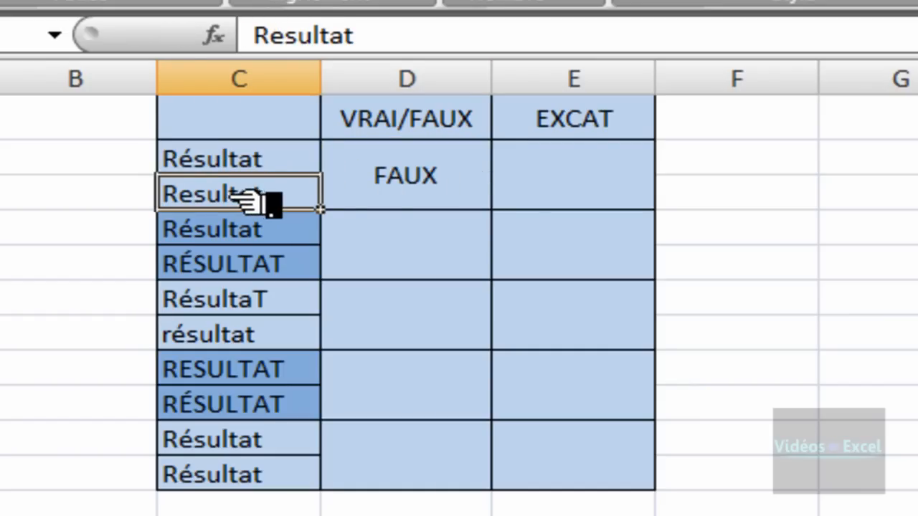
{"action": "left_click", "coordinate": [596, 180]}
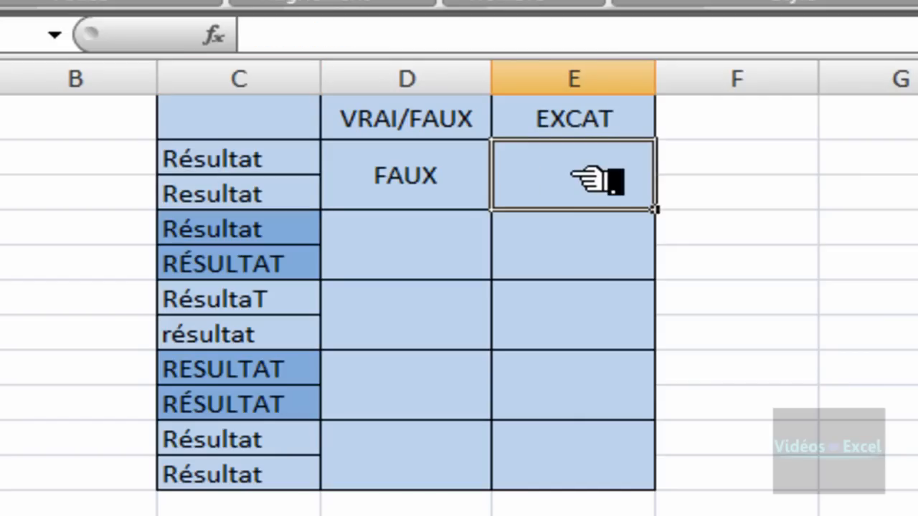
{"action": "type", "text": "=exa"}
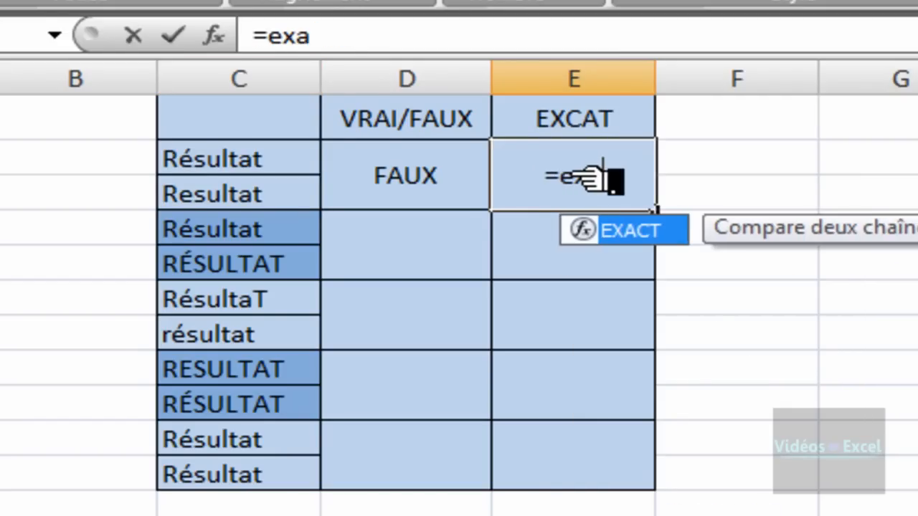
{"action": "key", "text": "Tab"}
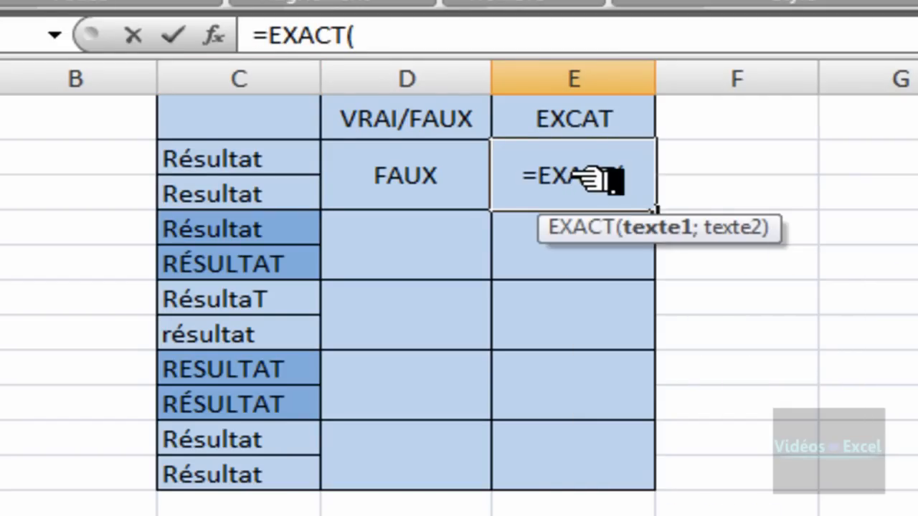
{"action": "left_click_drag", "start_coordinate": [563, 237], "coordinate": [506, 316]}
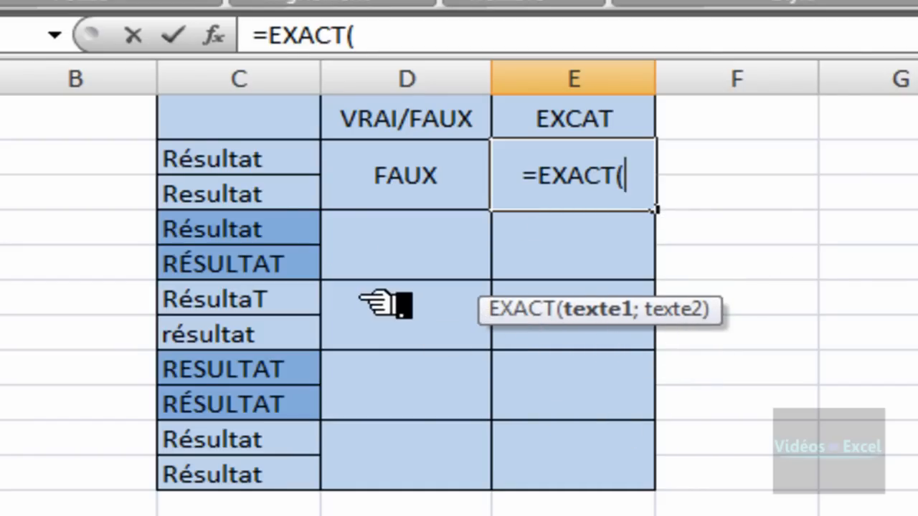
{"action": "left_click", "coordinate": [260, 167]}
{"action": "type", "text": ";"}
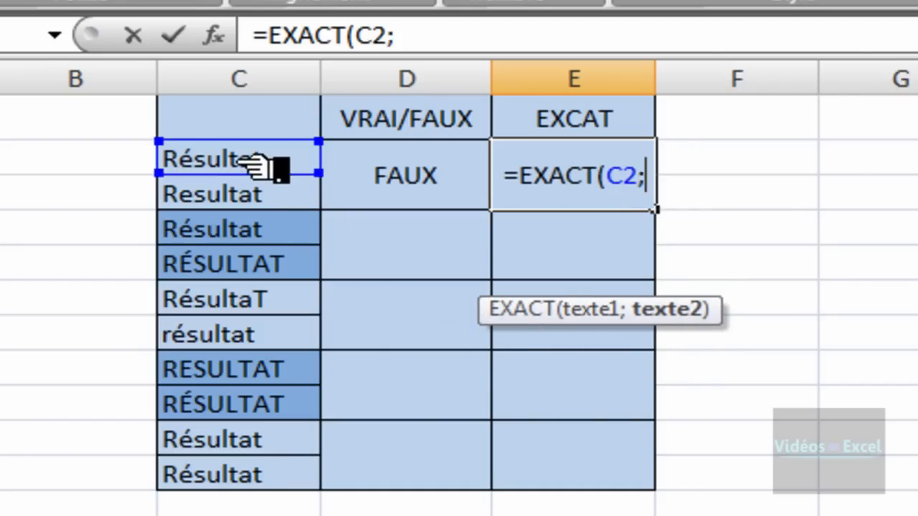
{"action": "left_click", "coordinate": [273, 197]}
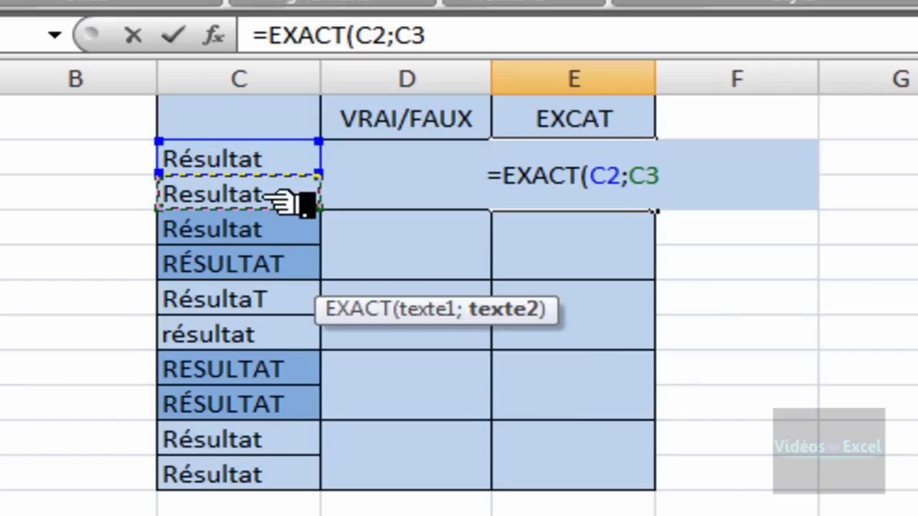
{"action": "type", "text": ")"}
{"action": "key", "text": "ctrl+Return"}
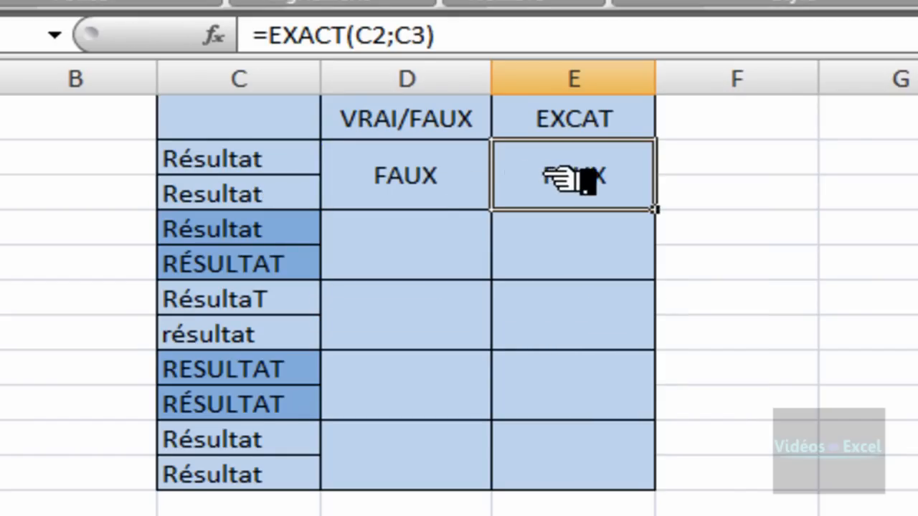
{"action": "left_click", "coordinate": [437, 187]}
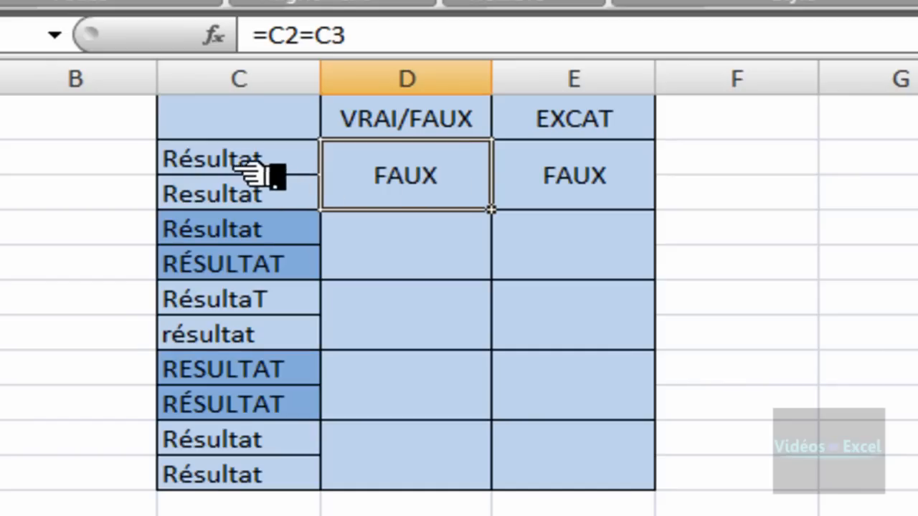
{"action": "left_click", "coordinate": [580, 183]}
{"action": "left_click", "coordinate": [431, 173]}
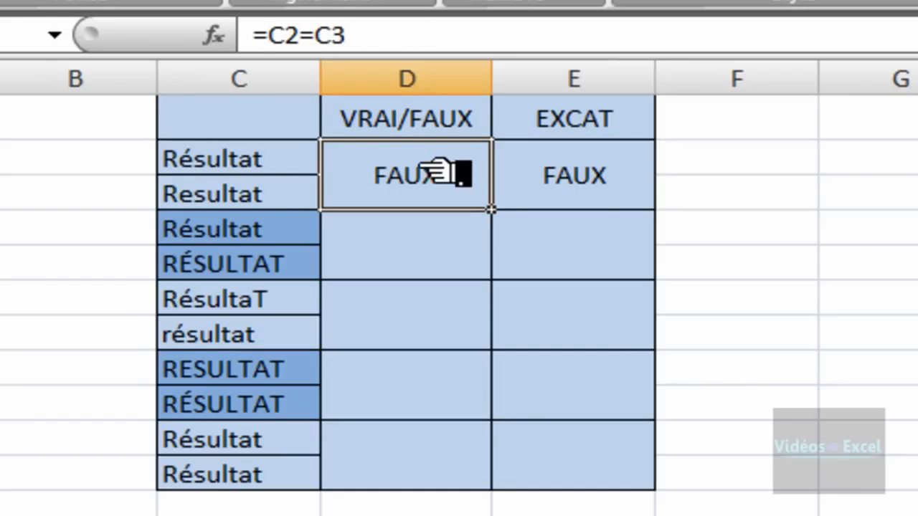
{"action": "left_click", "coordinate": [281, 173]}
{"action": "left_click", "coordinate": [278, 192]}
{"action": "left_click", "coordinate": [281, 168]}
- Enter the formula =C4=C5 in the merged VRAI/FAUX cell D4 to compare the second text pair
{"action": "left_click", "coordinate": [418, 265]}
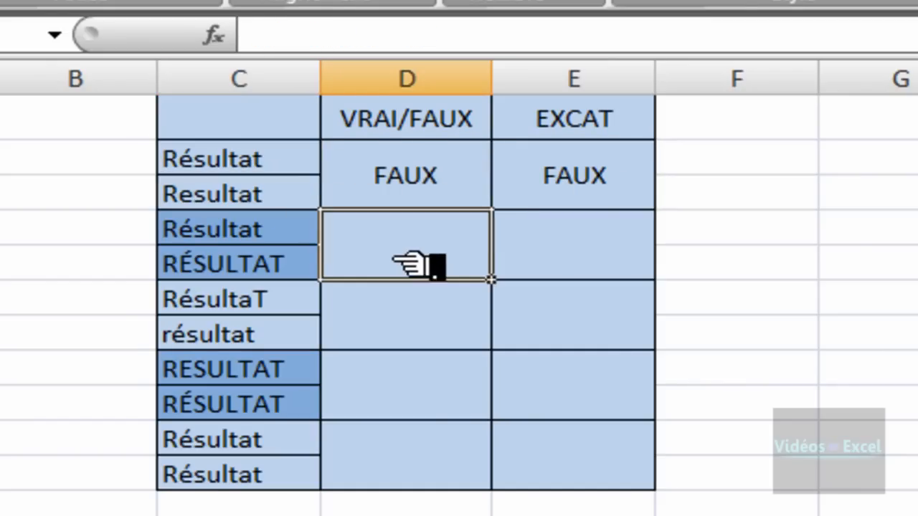
{"action": "type", "text": "="}
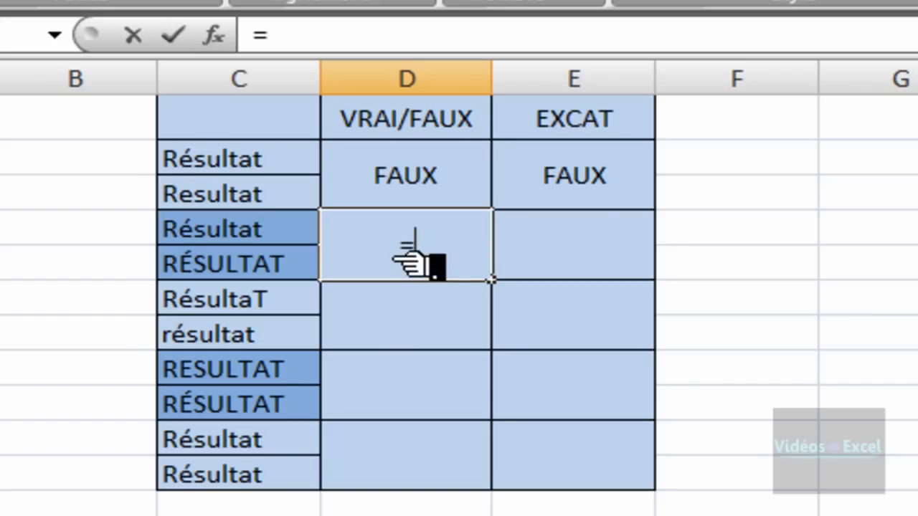
{"action": "left_click", "coordinate": [290, 230]}
{"action": "type", "text": "="}
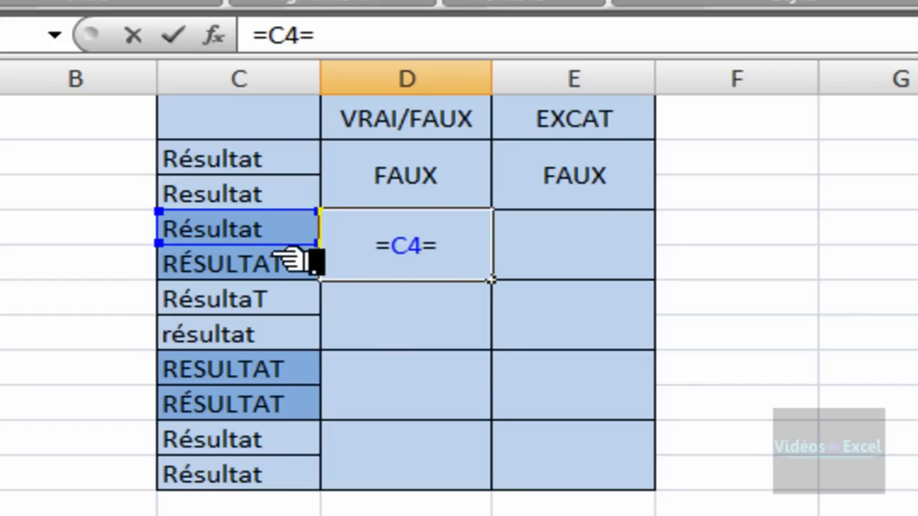
{"action": "left_click", "coordinate": [297, 264]}
{"action": "key", "text": "Return"}
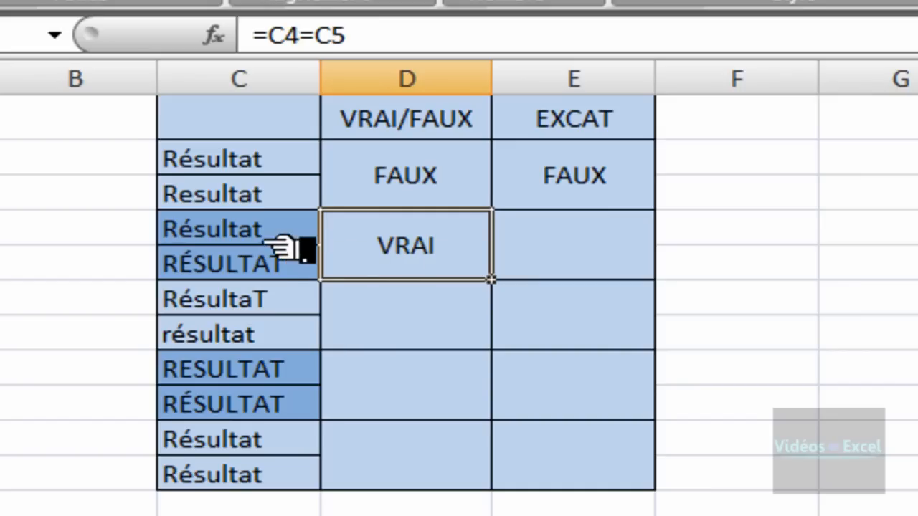
{"action": "left_click", "coordinate": [290, 271]}
{"action": "left_click", "coordinate": [290, 233]}
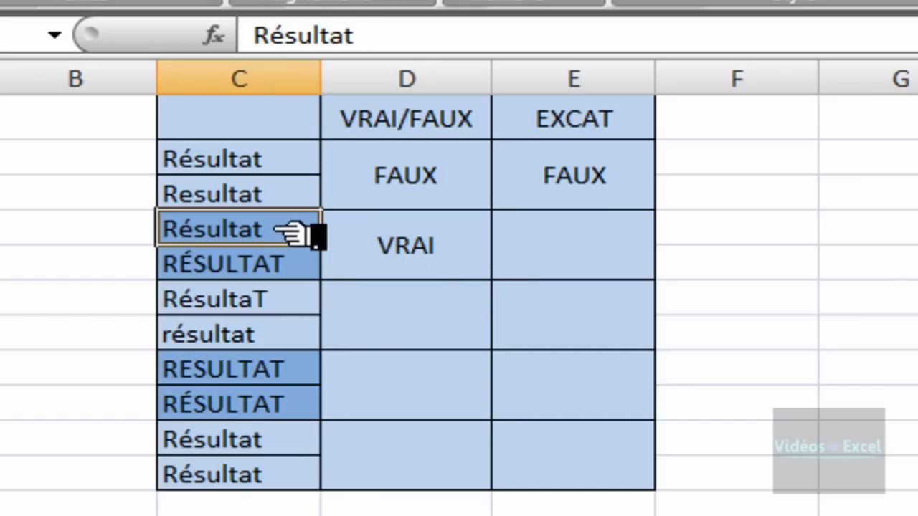
{"action": "left_click", "coordinate": [401, 264]}
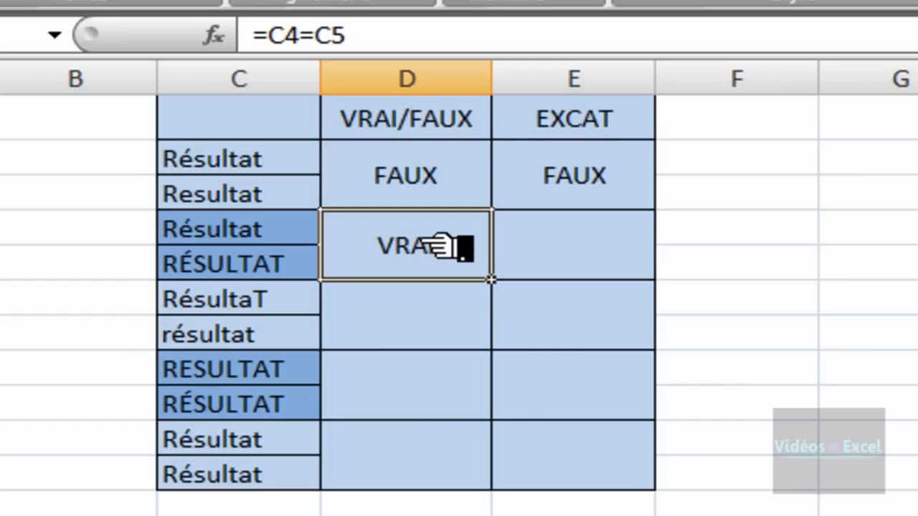
{"action": "left_click", "coordinate": [301, 230]}
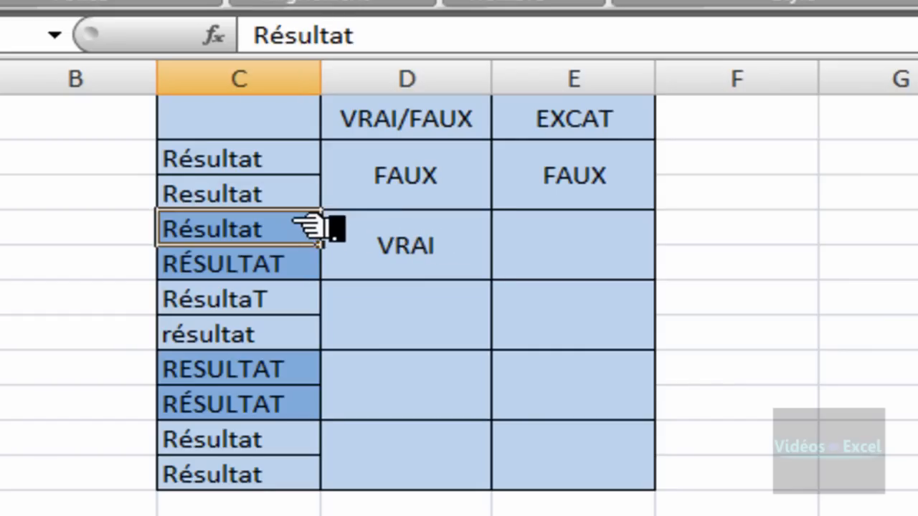
{"action": "left_click", "coordinate": [307, 262]}
- Enter the formula =EXACT(C4;C5) in the merged cell E4 to compare the second text pair
{"action": "left_click", "coordinate": [537, 256]}
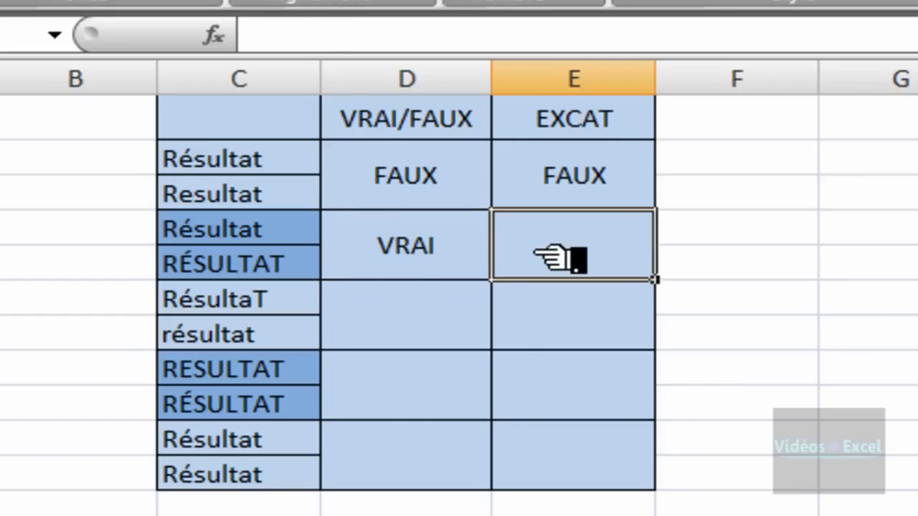
{"action": "type", "text": "=exa"}
{"action": "key", "text": "Tab"}
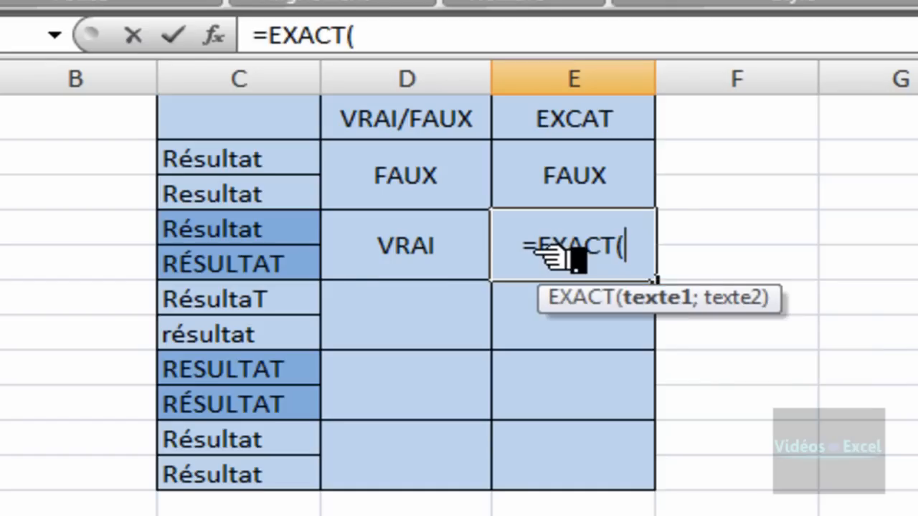
{"action": "left_click", "coordinate": [303, 242]}
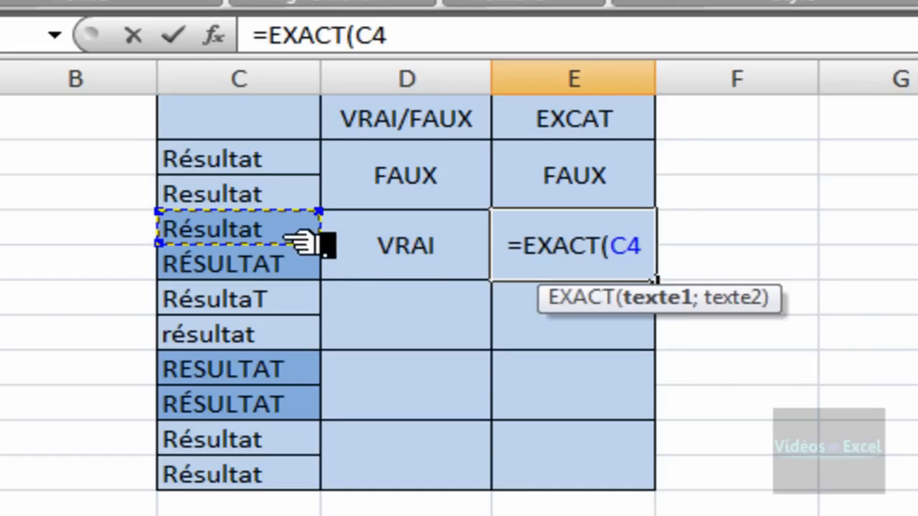
{"action": "type", "text": ";"}
{"action": "left_click", "coordinate": [303, 269]}
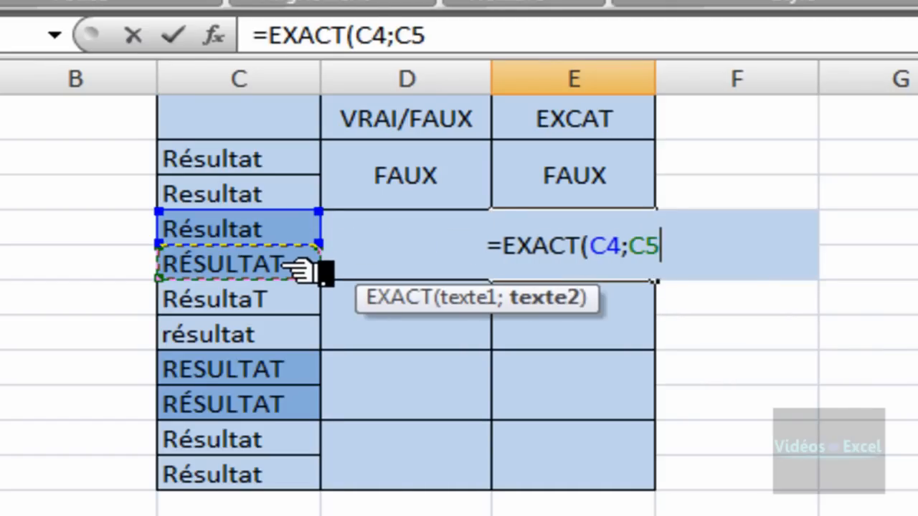
{"action": "type", "text": ")"}
{"action": "key", "text": "Return"}
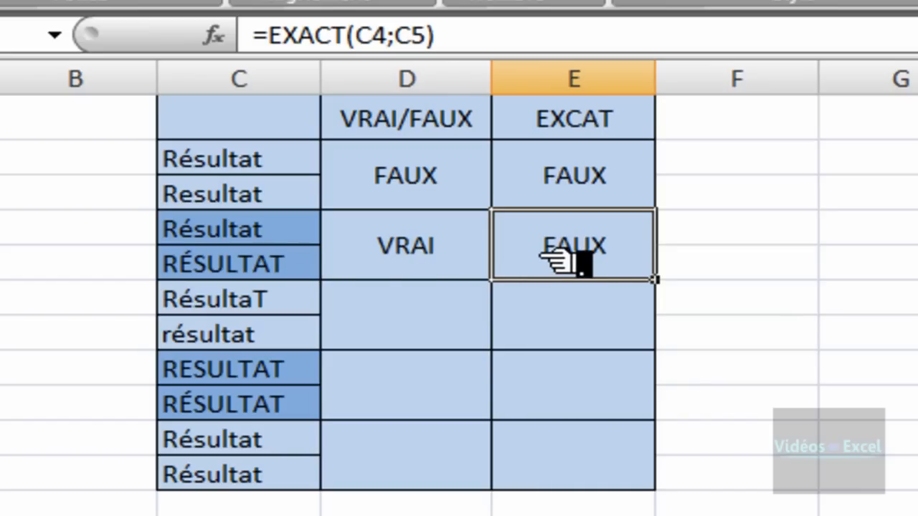
{"action": "left_click", "coordinate": [283, 229]}
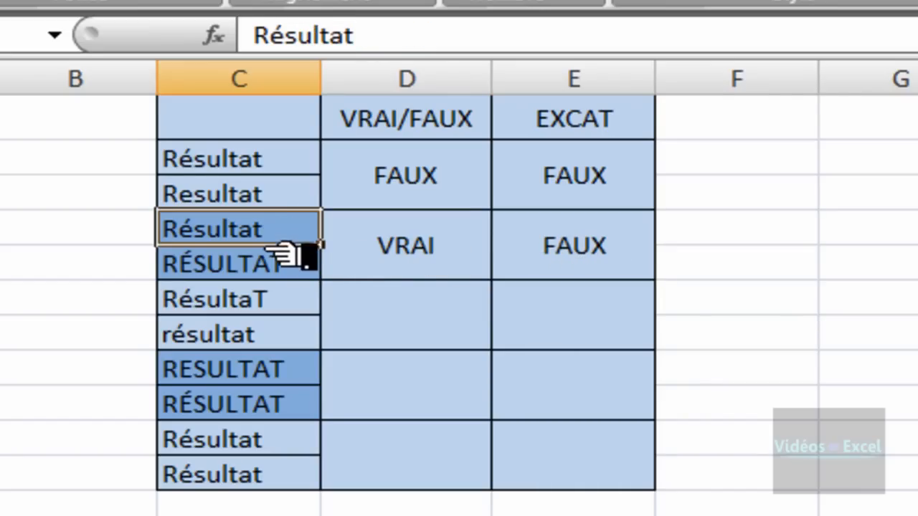
{"action": "left_click", "coordinate": [294, 271]}
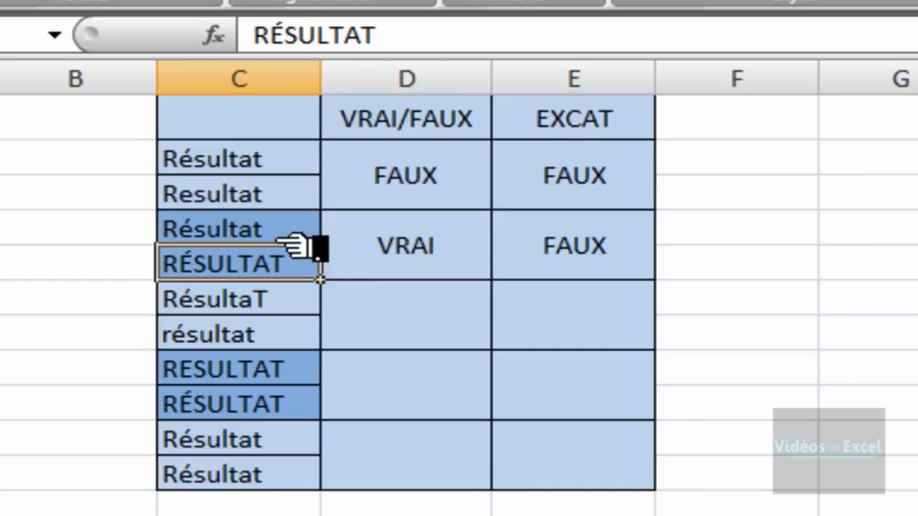
{"action": "left_click", "coordinate": [287, 237]}
{"action": "left_click", "coordinate": [291, 271]}
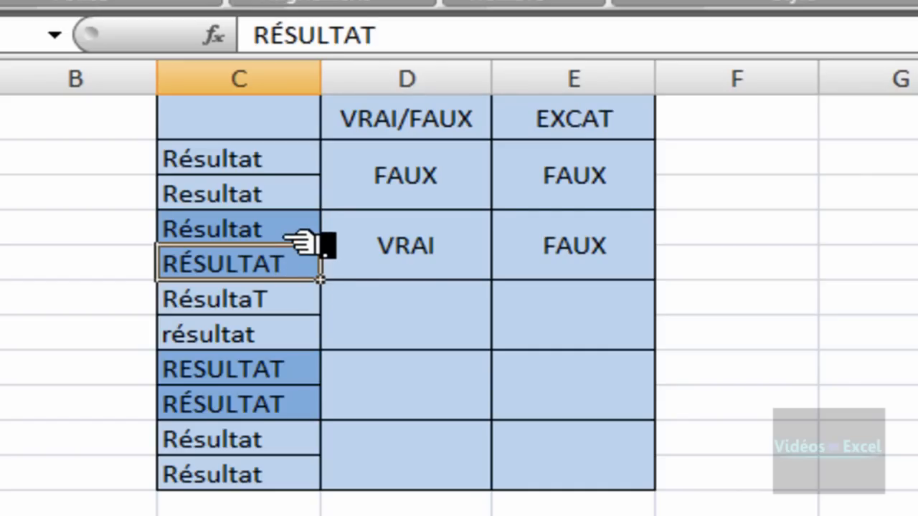
{"action": "left_click", "coordinate": [301, 233]}
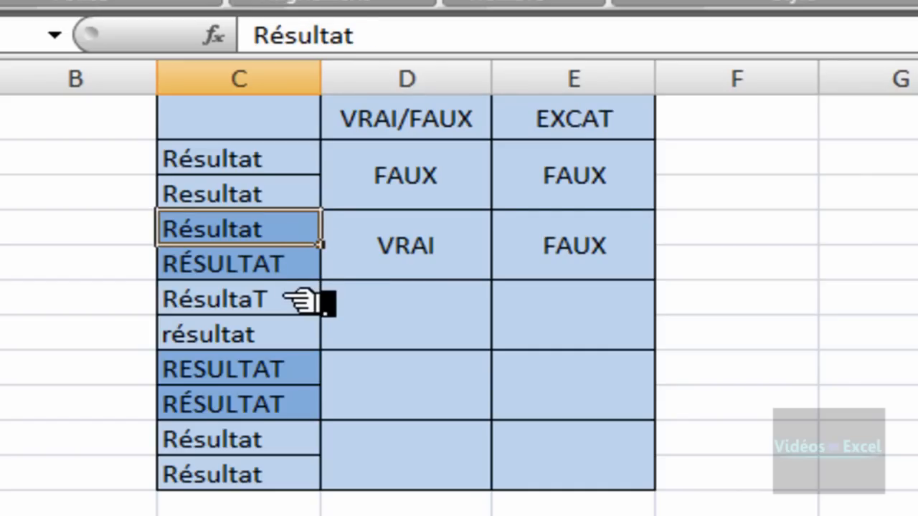
{"action": "left_click", "coordinate": [305, 276]}
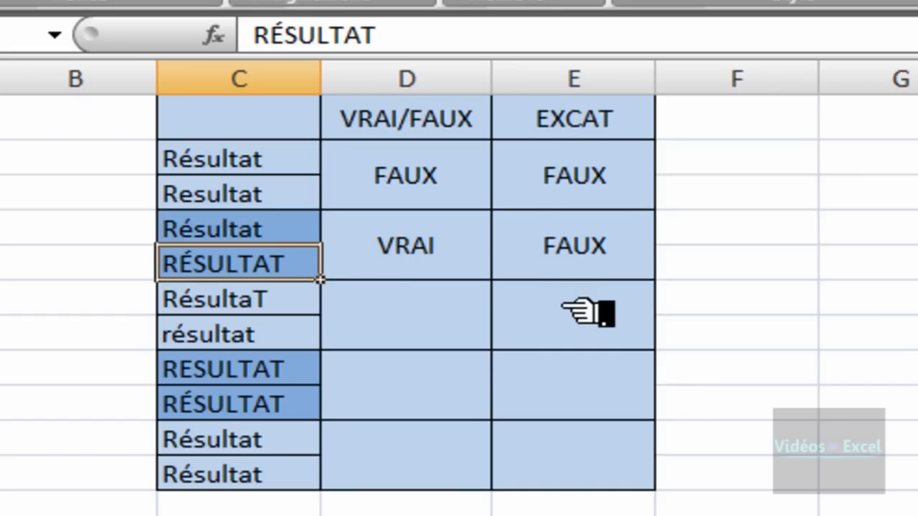
- Enter the formula =C6=C7 in the merged VRAI/FAUX cell D6 to compare the third text pair
{"action": "left_click", "coordinate": [418, 326]}
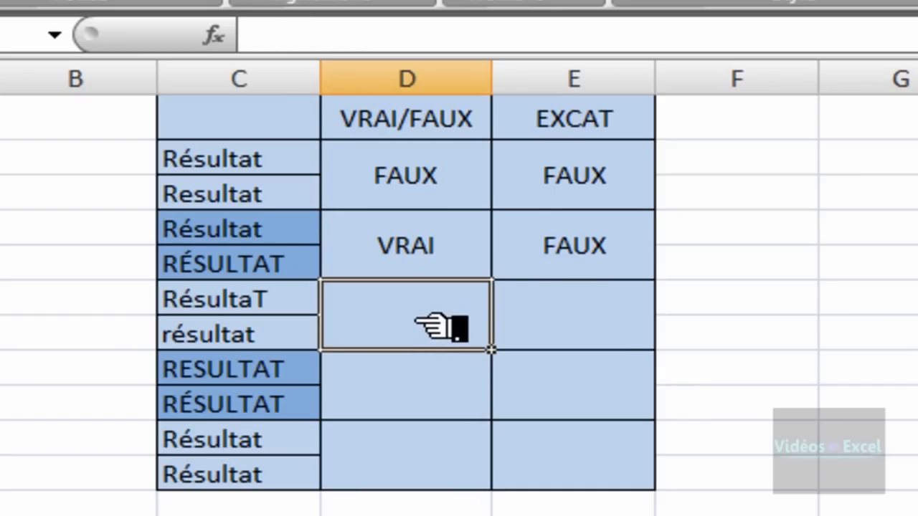
{"action": "type", "text": "="}
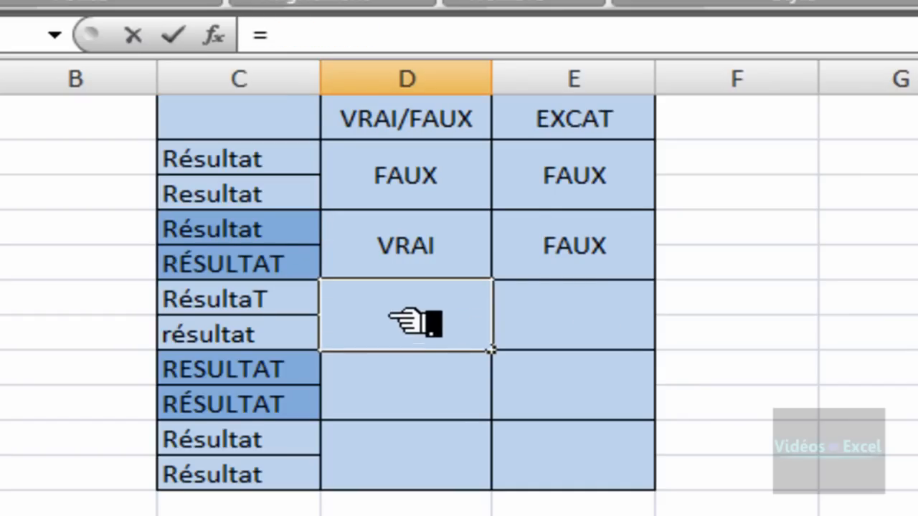
{"action": "left_click", "coordinate": [260, 307]}
{"action": "type", "text": "="}
{"action": "left_click", "coordinate": [280, 333]}
{"action": "key", "text": "Return"}
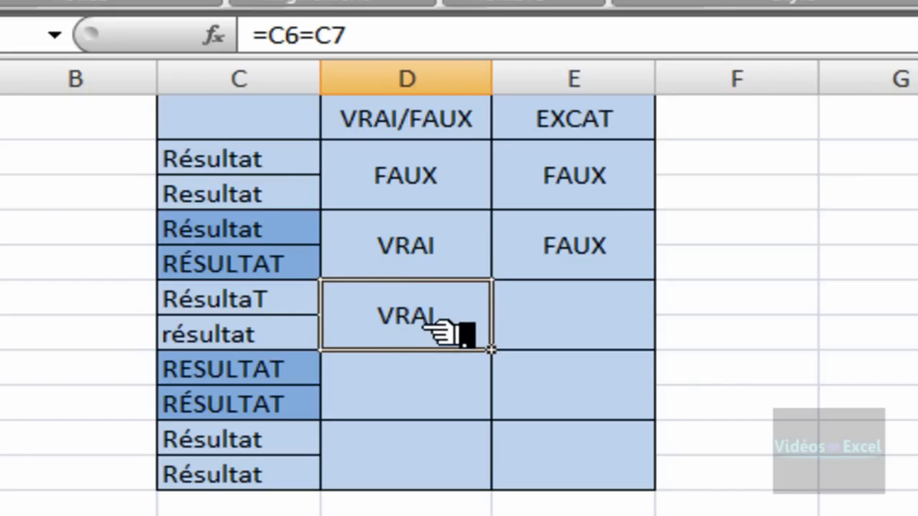
- Enter the formula =EXACT(C6;C7) in the merged cell E6 to compare the third text pair
{"action": "left_click", "coordinate": [566, 320]}
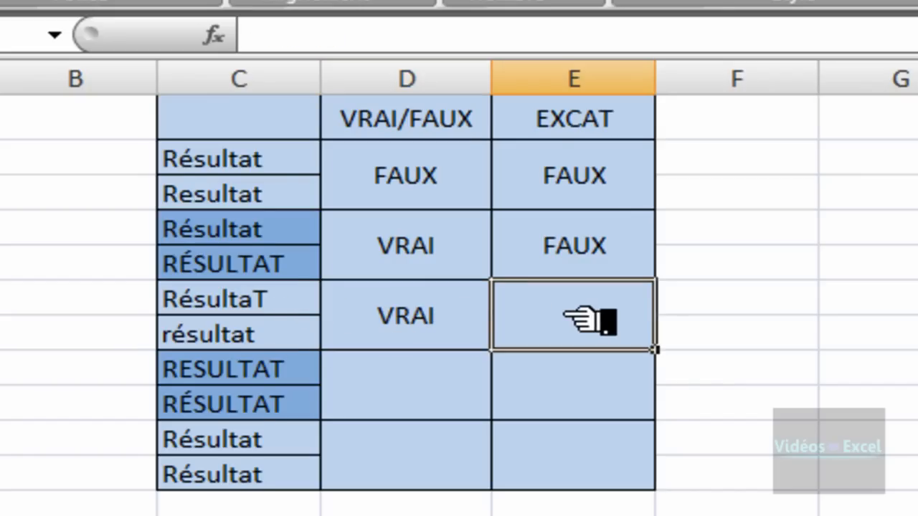
{"action": "type", "text": "=exact("}
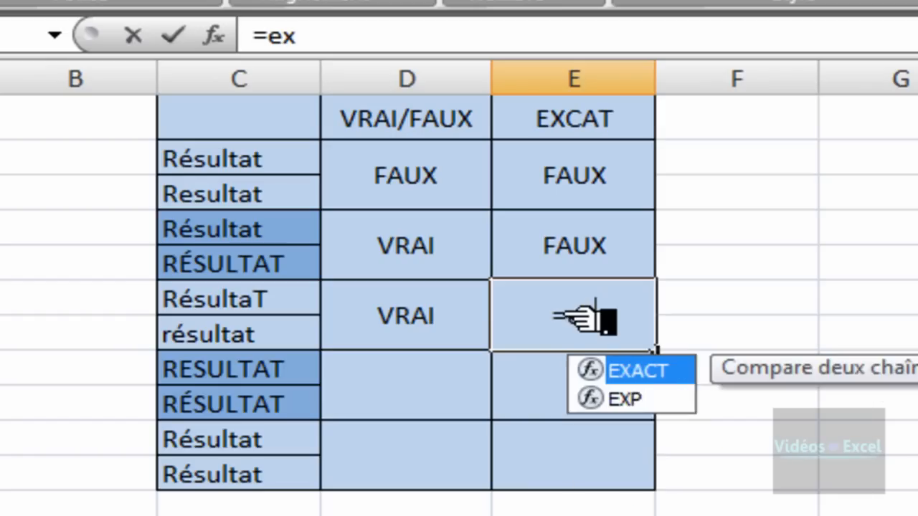
{"action": "left_click", "coordinate": [297, 299]}
{"action": "type", "text": ";"}
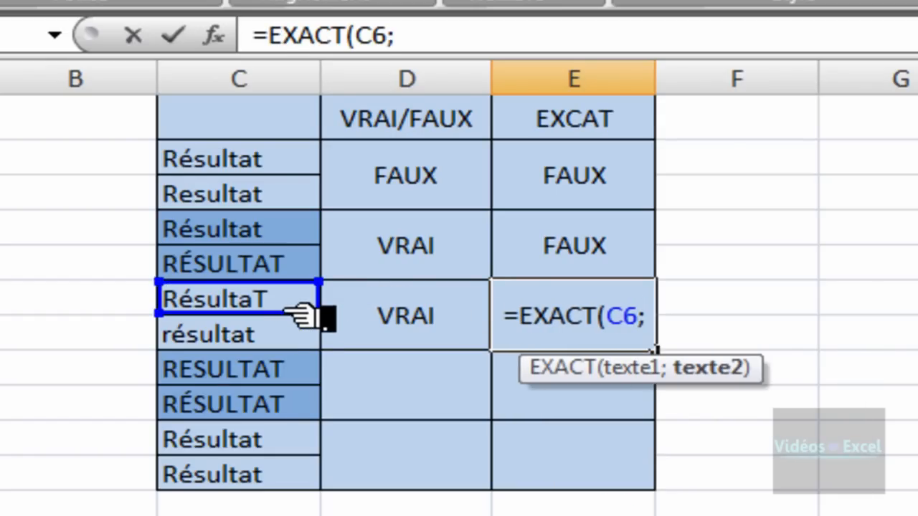
{"action": "left_click", "coordinate": [303, 333]}
{"action": "type", "text": ")"}
{"action": "key", "text": "Return"}
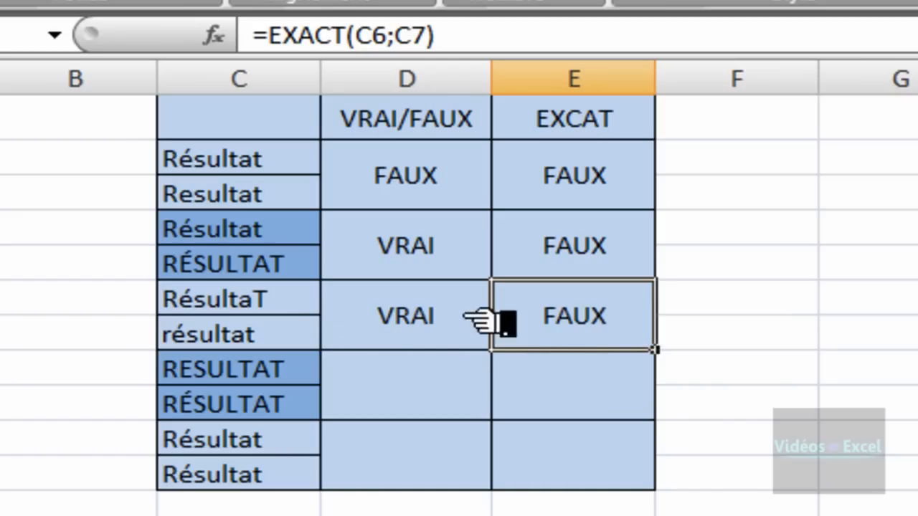
{"action": "left_click", "coordinate": [292, 301]}
{"action": "left_click", "coordinate": [298, 332]}
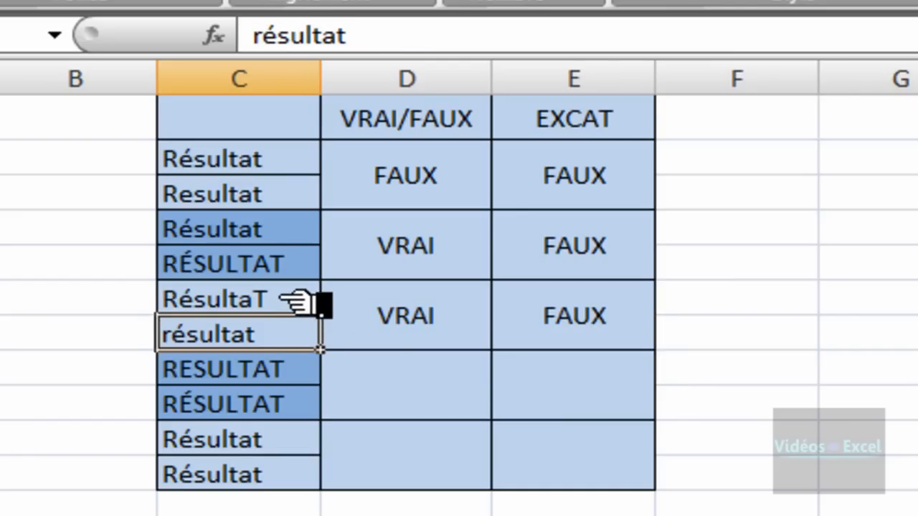
{"action": "left_click", "coordinate": [297, 301]}
- Enter the formula =C8=C9 in the merged VRAI/FAUX cell D8 to compare the fourth text pair
{"action": "left_click", "coordinate": [402, 396]}
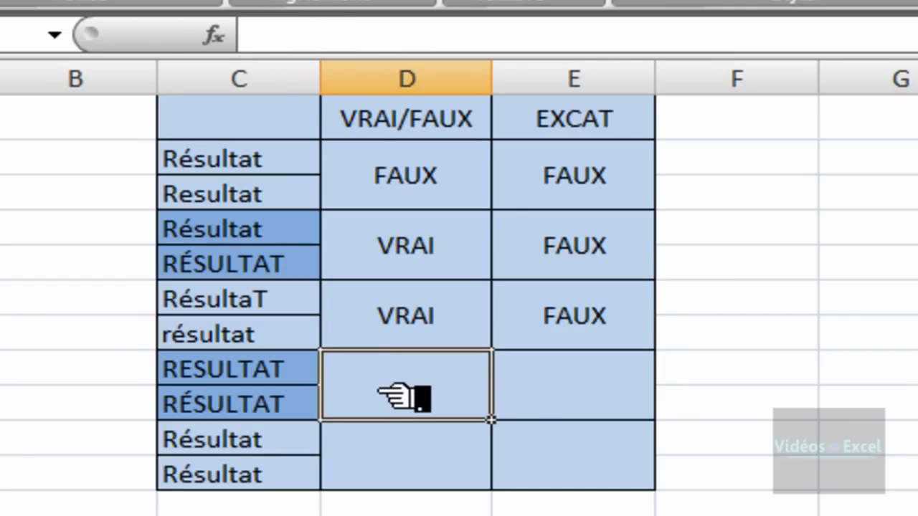
{"action": "type", "text": "="}
{"action": "left_click", "coordinate": [236, 371]}
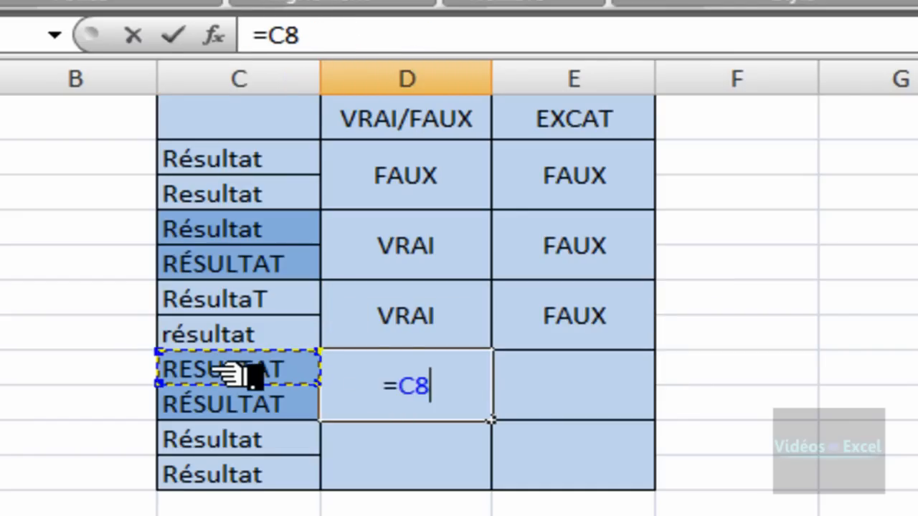
{"action": "type", "text": "="}
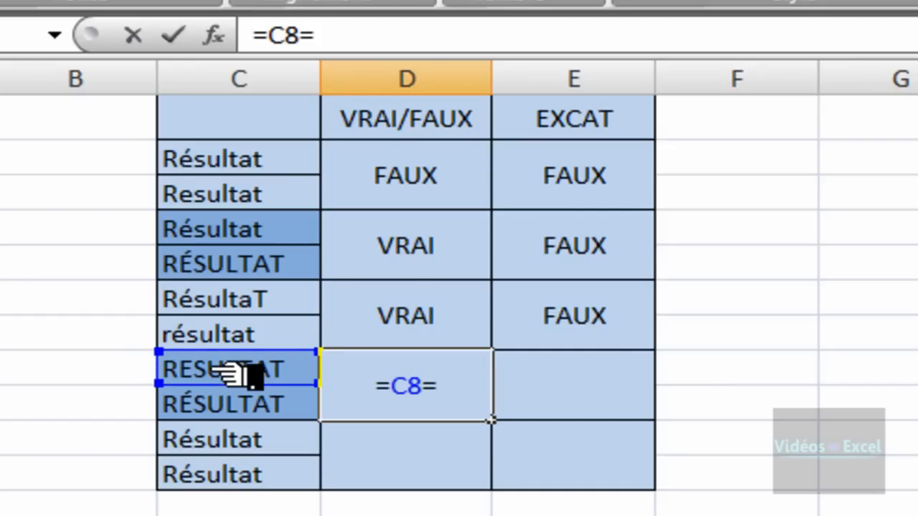
{"action": "left_click", "coordinate": [257, 405]}
{"action": "type", "text": ")"}
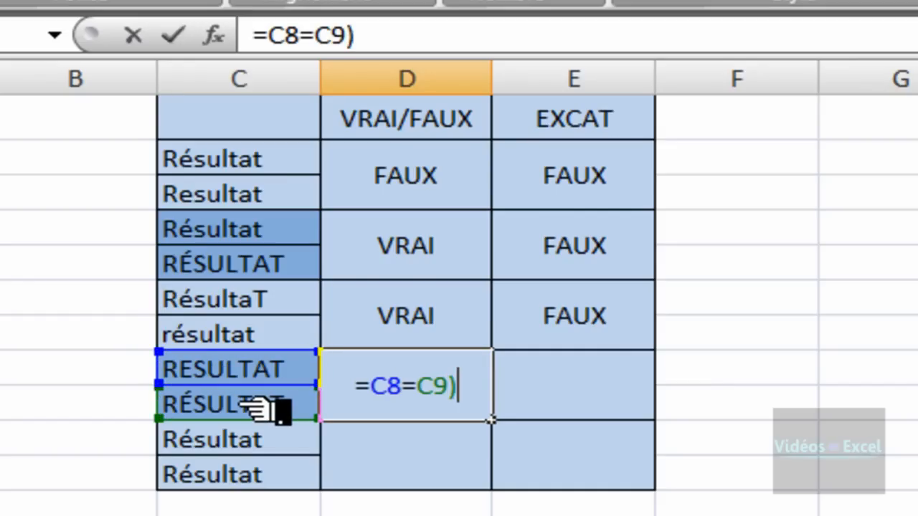
{"action": "key", "text": "BackSpace"}
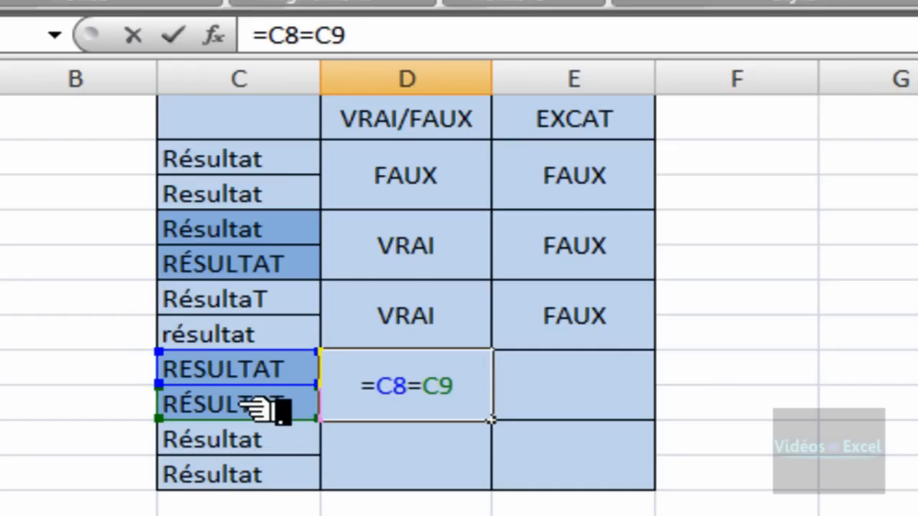
{"action": "key", "text": "ctrl+Return"}
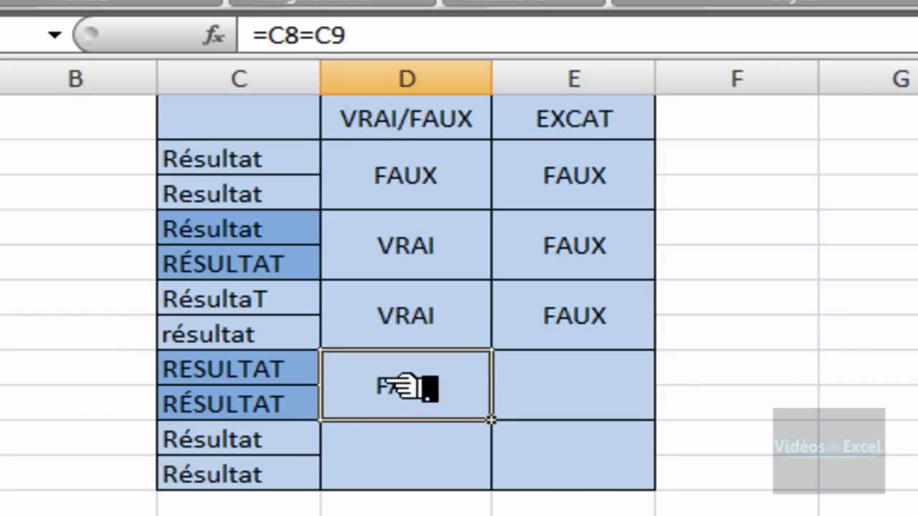
{"action": "left_click", "coordinate": [283, 410]}
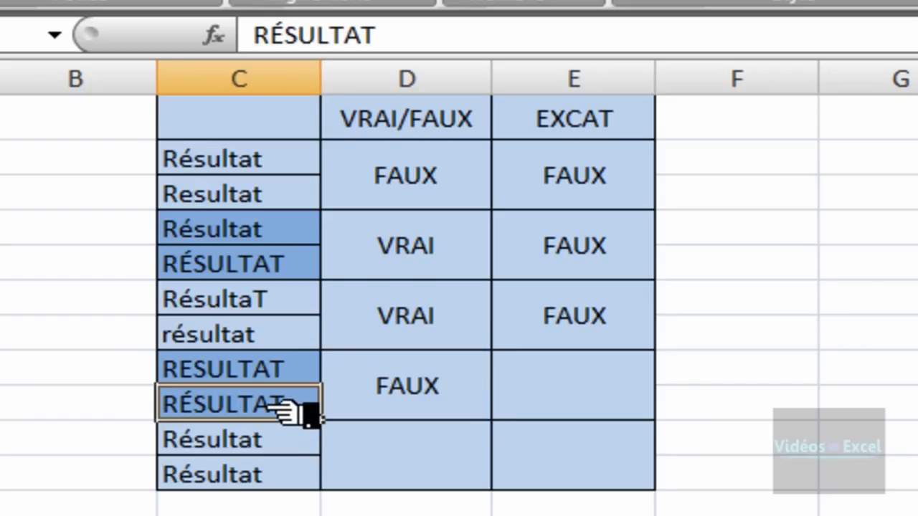
{"action": "left_click", "coordinate": [310, 377]}
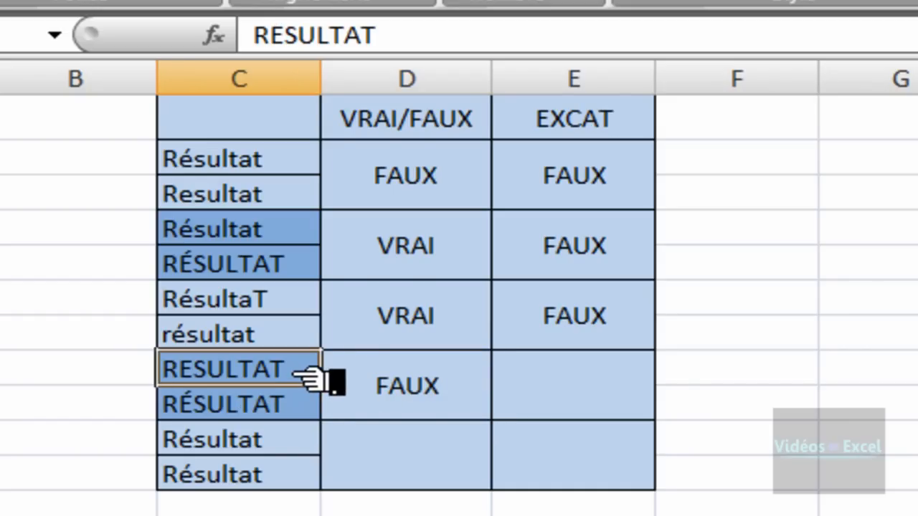
- Enter the formula =EXACT(C8;C9) in the merged cell E8 to compare the fourth text pair
{"action": "left_click", "coordinate": [559, 378]}
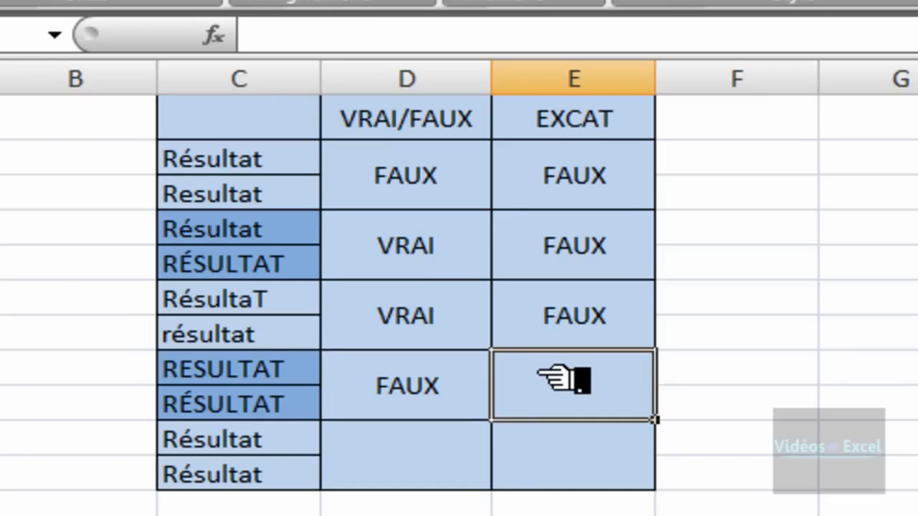
{"action": "type", "text": "=exa"}
{"action": "key", "text": "Tab"}
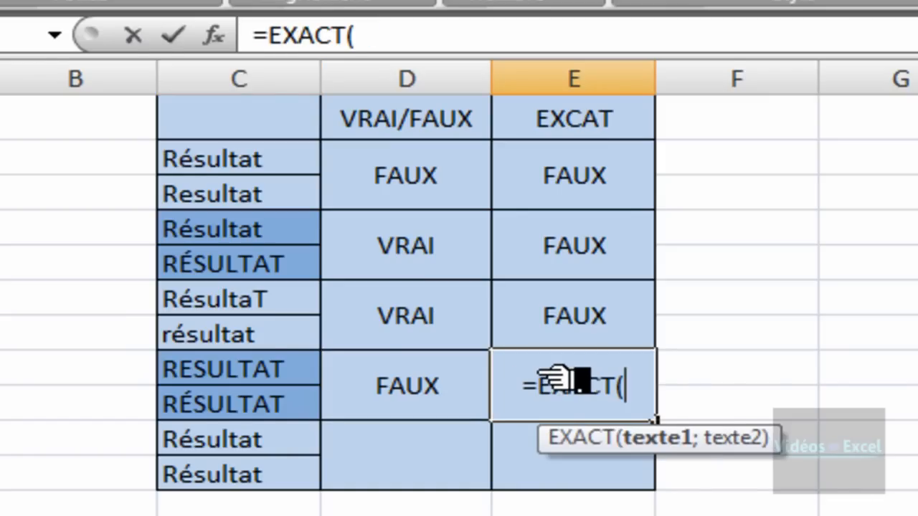
{"action": "left_click", "coordinate": [308, 371]}
{"action": "type", "text": ";"}
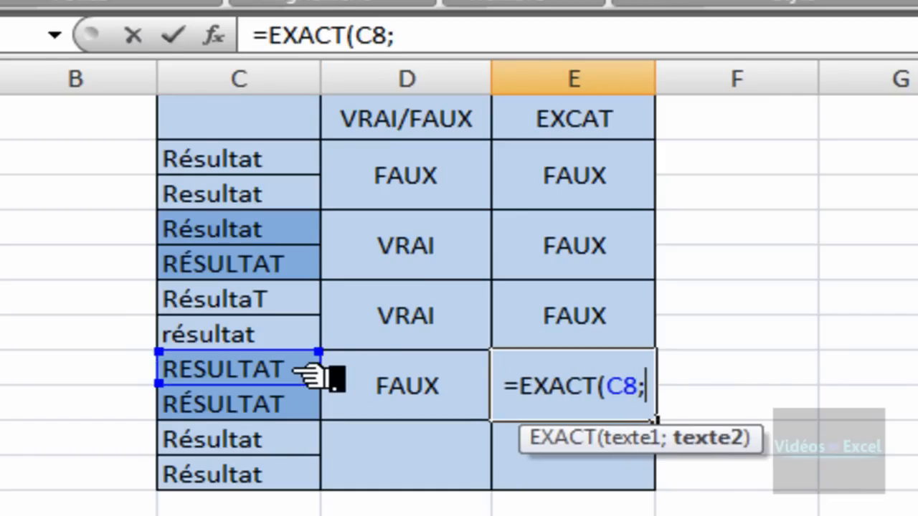
{"action": "left_click", "coordinate": [303, 415]}
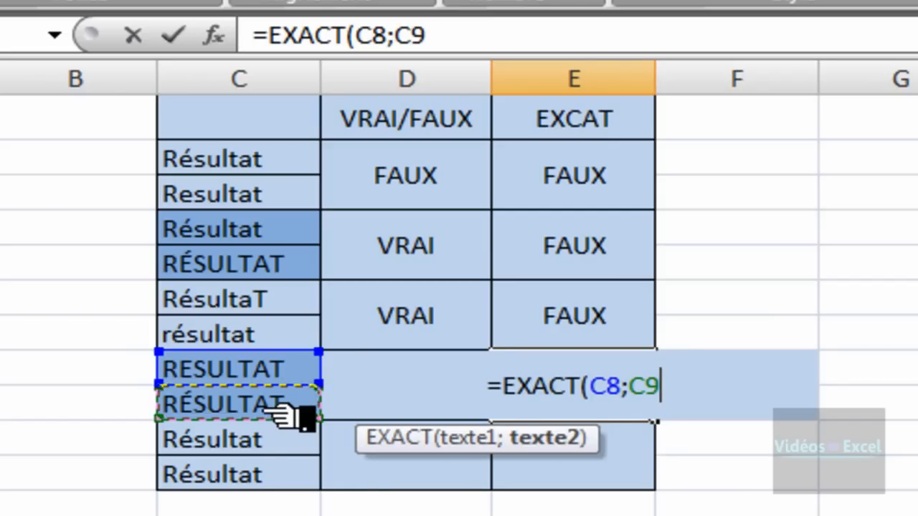
{"action": "type", "text": ")"}
{"action": "key", "text": "ctrl+Return"}
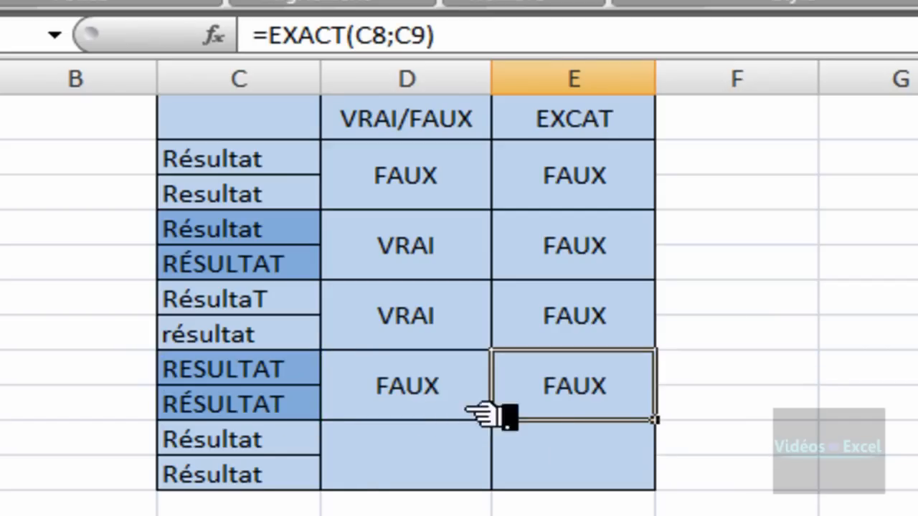
{"action": "left_click", "coordinate": [291, 373]}
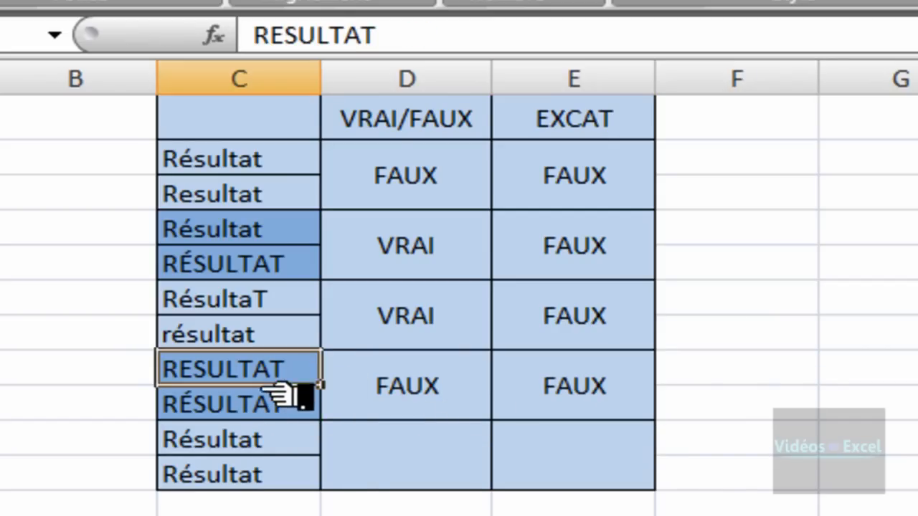
{"action": "left_click", "coordinate": [287, 407]}
- Enter the formula =C10=C11 in the merged VRAI/FAUX cell D10 to compare the last text pair
{"action": "left_click", "coordinate": [410, 456]}
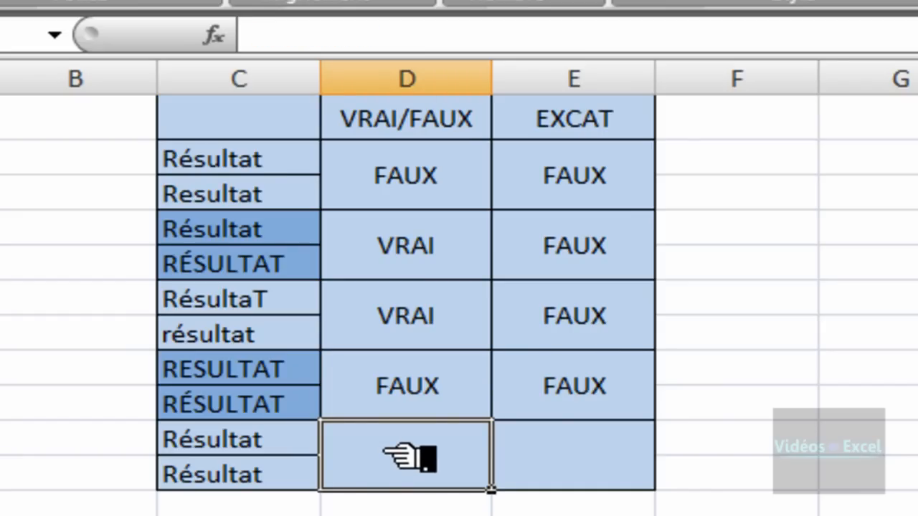
{"action": "type", "text": "="}
{"action": "left_click", "coordinate": [276, 453]}
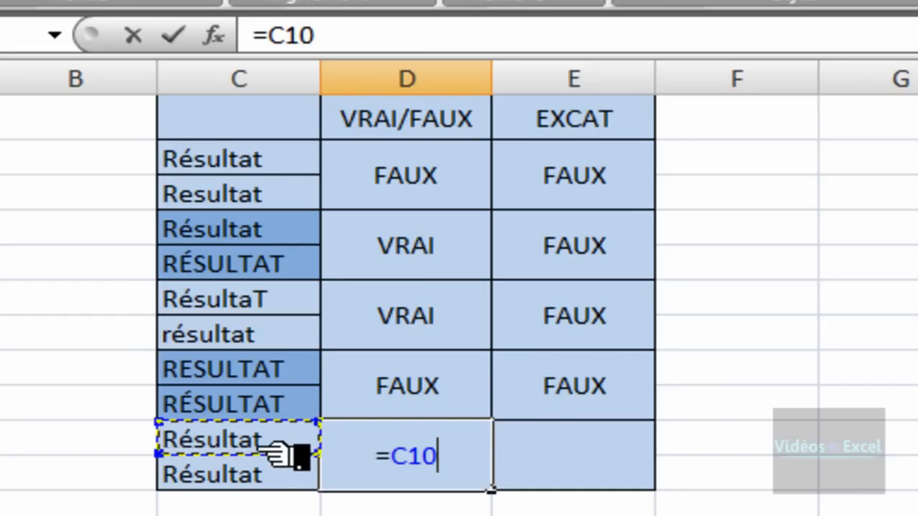
{"action": "type", "text": "="}
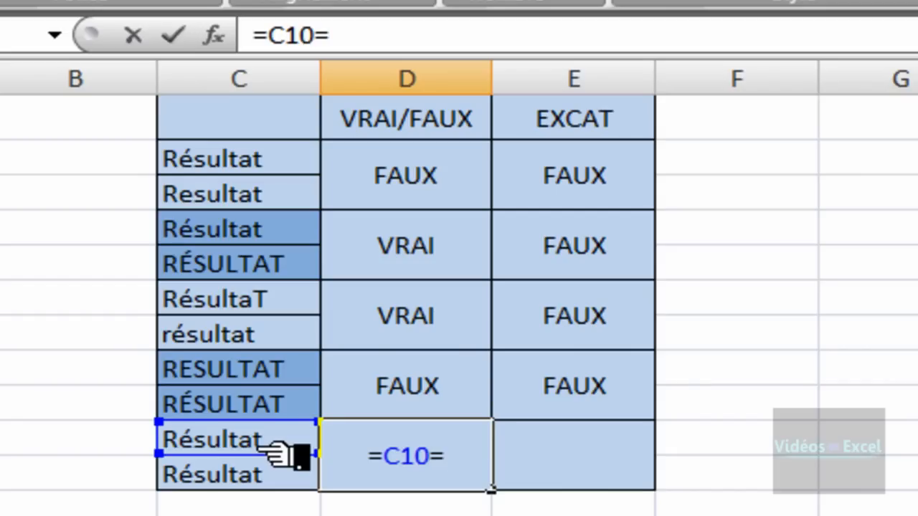
{"action": "left_click", "coordinate": [276, 479]}
{"action": "key", "text": "Return"}
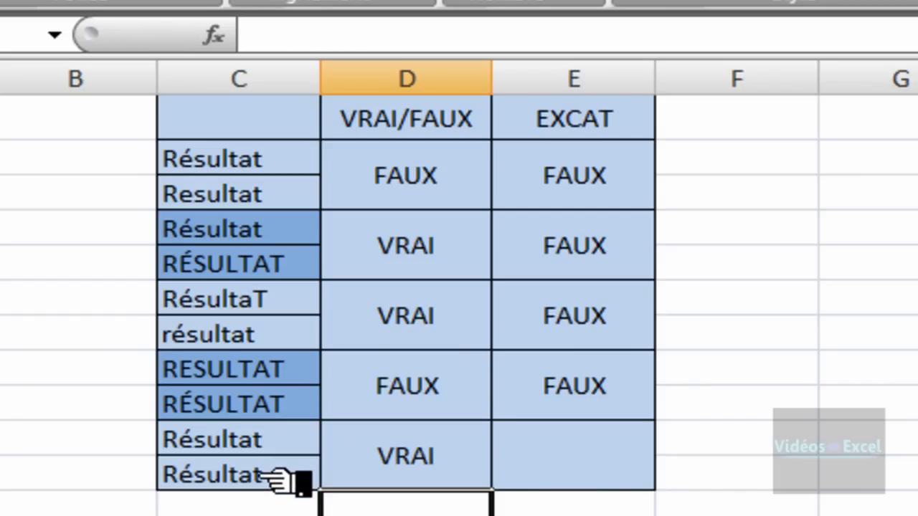
{"action": "left_click", "coordinate": [420, 466]}
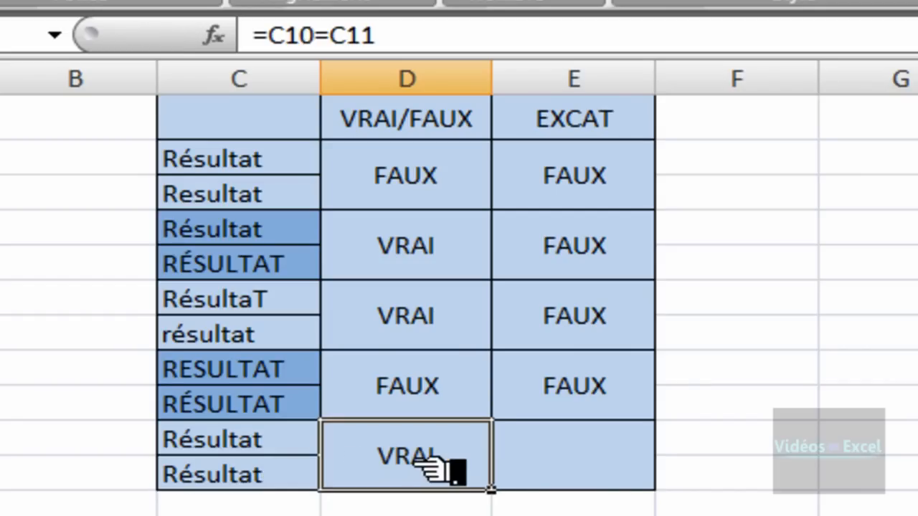
{"action": "left_click", "coordinate": [294, 448]}
{"action": "left_click", "coordinate": [281, 472]}
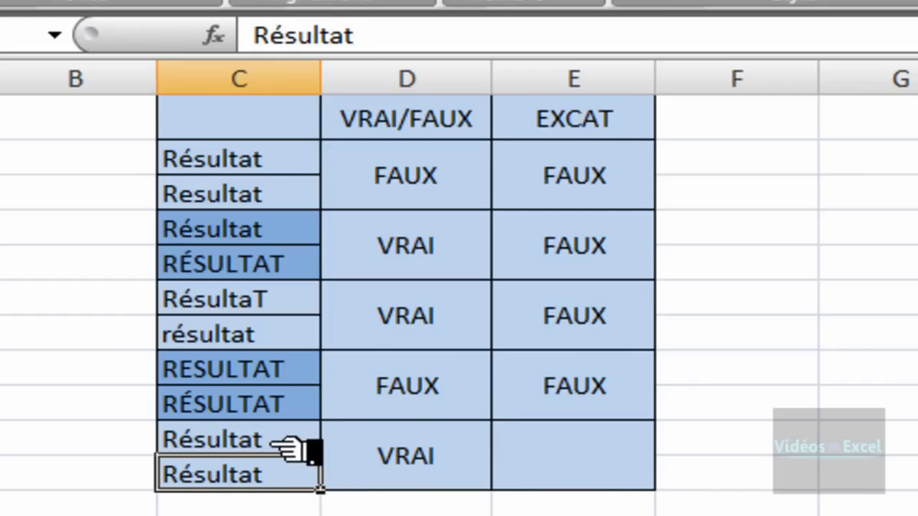
{"action": "left_click", "coordinate": [270, 442]}
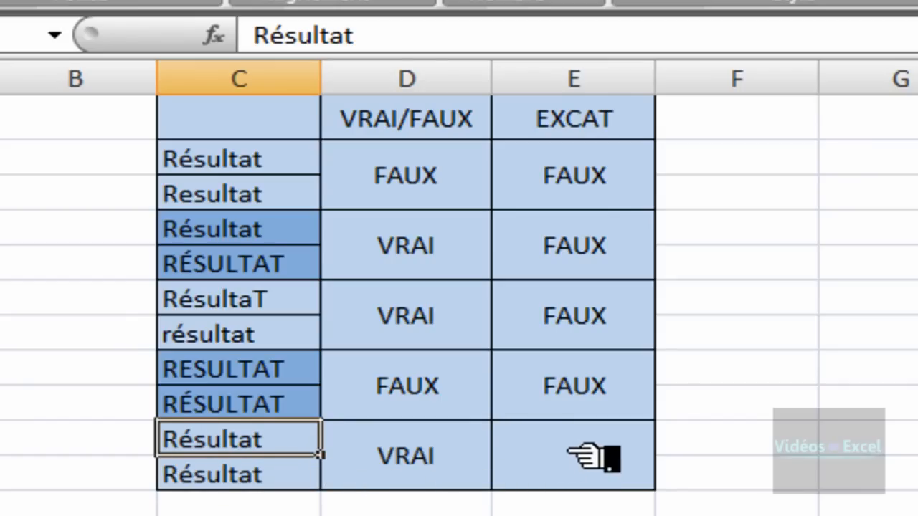
- Enter the formula =EXACT(C10;C11) in the merged cell E10 to compare the last text pair
{"action": "left_click", "coordinate": [595, 457]}
{"action": "type", "text": "=exa"}
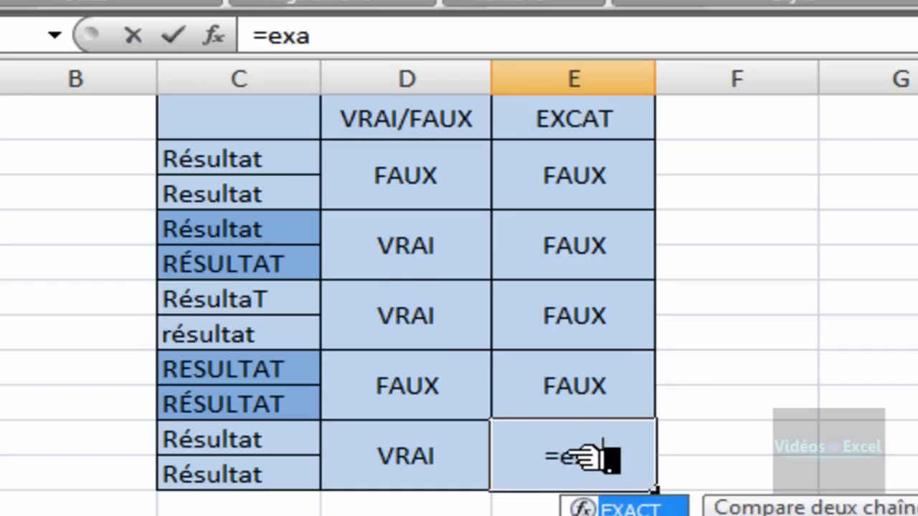
{"action": "key", "text": "Tab"}
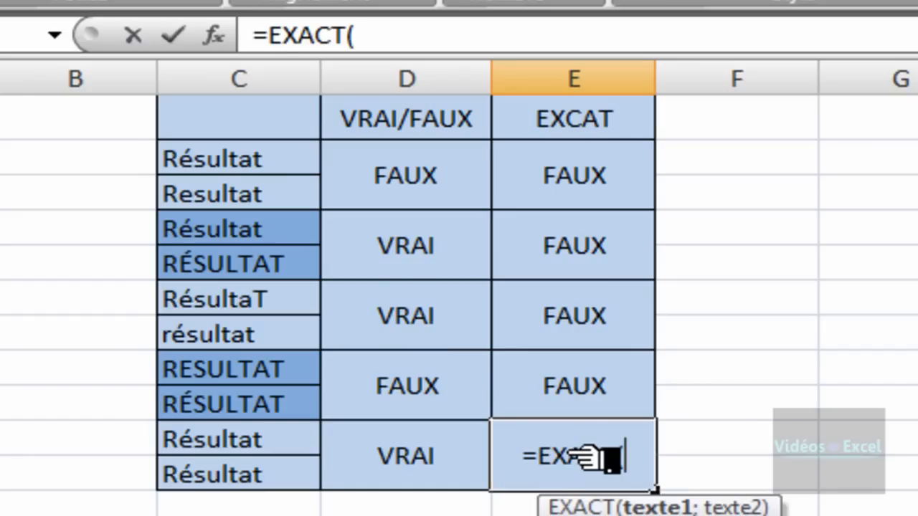
{"action": "left_click", "coordinate": [274, 440]}
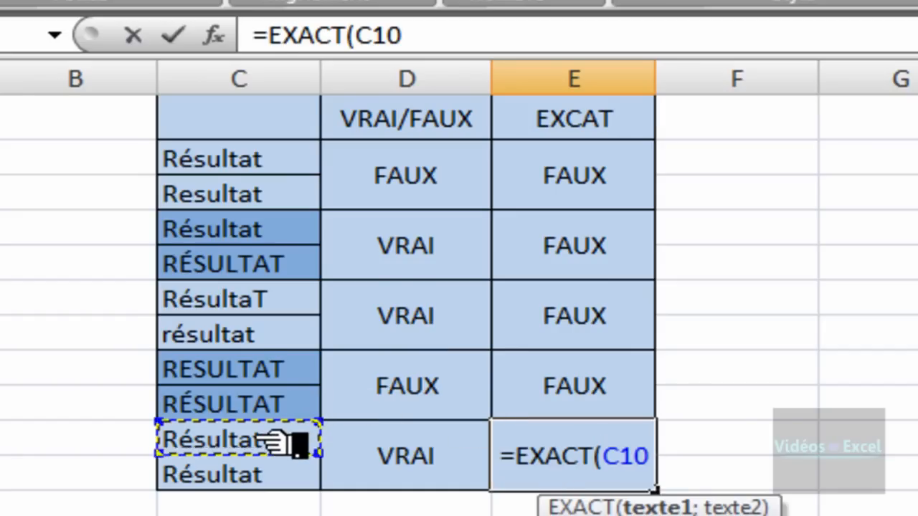
{"action": "type", "text": ";"}
{"action": "left_click", "coordinate": [293, 479]}
{"action": "type", "text": ")"}
{"action": "key", "text": "Return"}
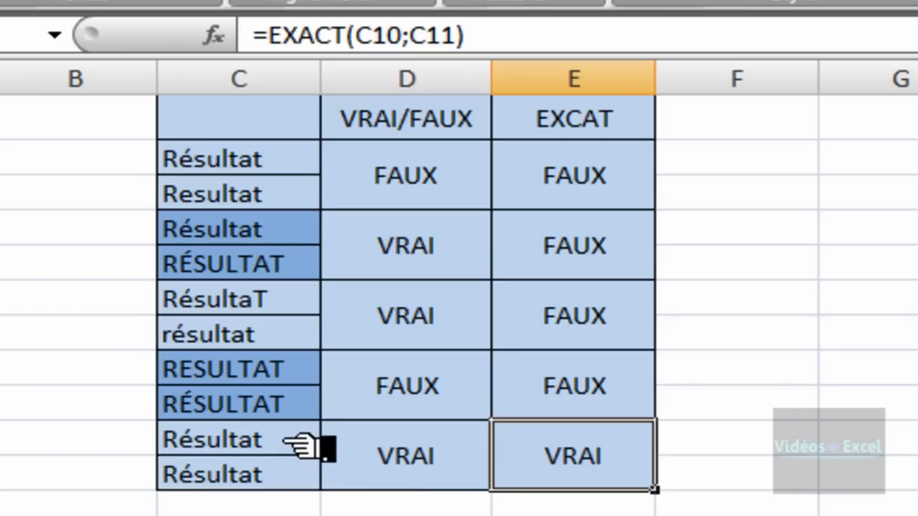
- Examine the texts in C10 and C11 against the EXACT formula in E10 and the heading of column E
{"action": "left_click", "coordinate": [305, 446]}
{"action": "left_click", "coordinate": [307, 478]}
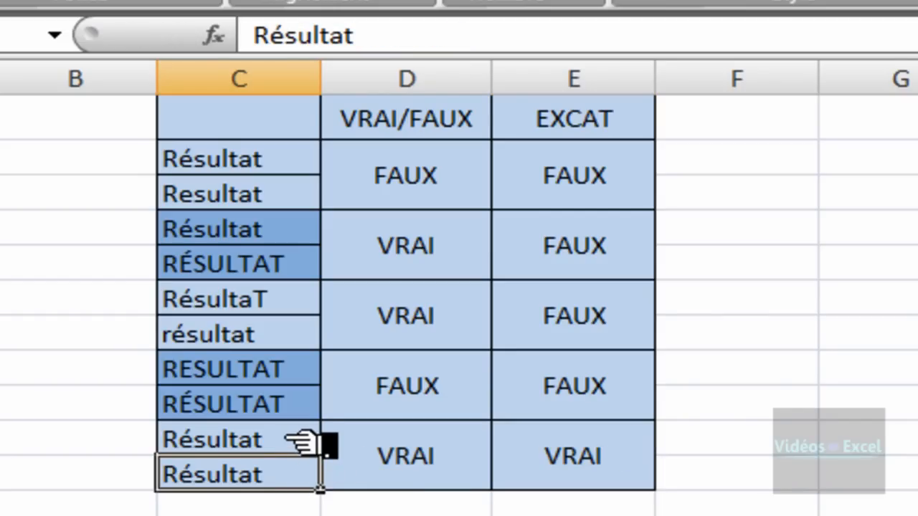
{"action": "left_click", "coordinate": [304, 444]}
{"action": "left_click", "coordinate": [305, 477]}
{"action": "left_click", "coordinate": [308, 445]}
{"action": "left_click", "coordinate": [306, 478]}
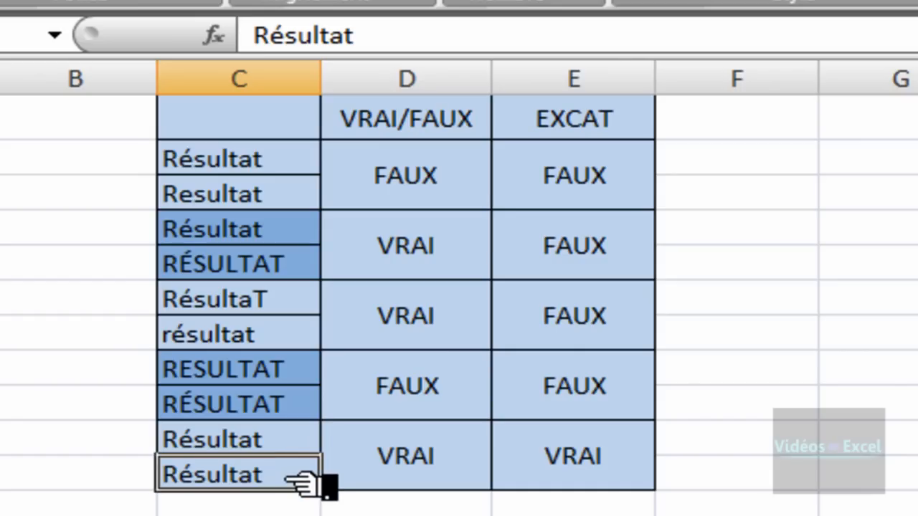
{"action": "left_click", "coordinate": [602, 469]}
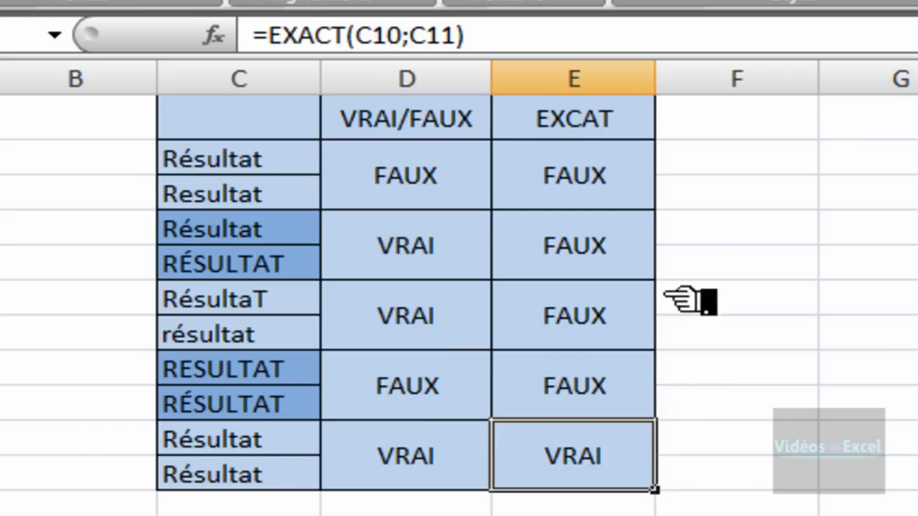
{"action": "left_click", "coordinate": [618, 116]}
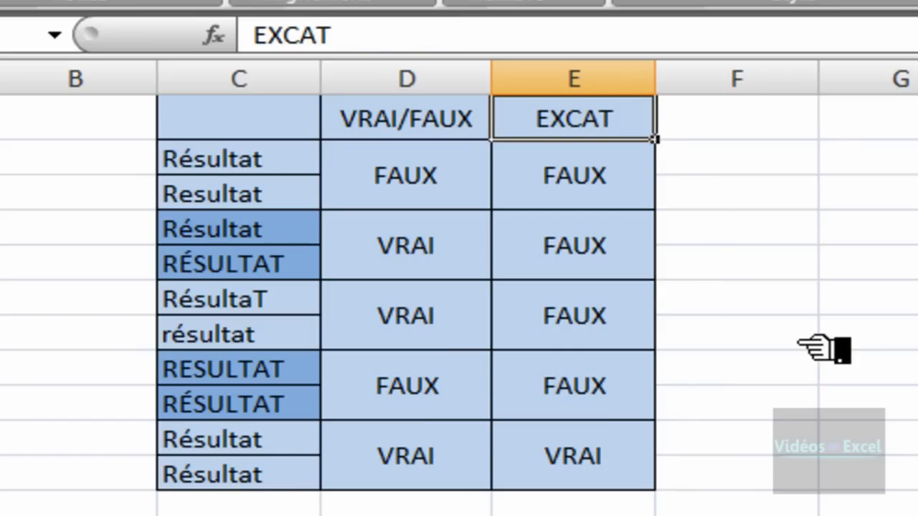
{"action": "left_click_drag", "start_coordinate": [795, 334], "coordinate": [792, 375]}
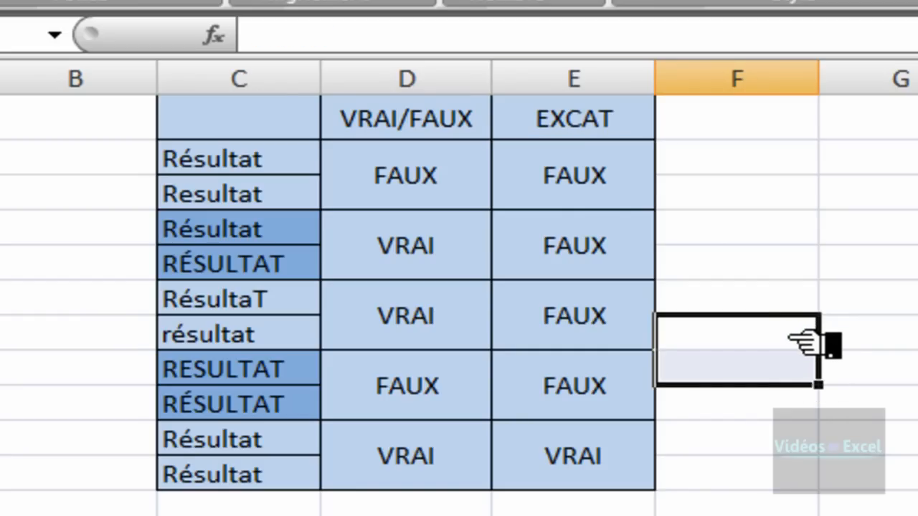
{"action": "left_click", "coordinate": [778, 416]}
{"action": "left_click", "coordinate": [784, 511]}
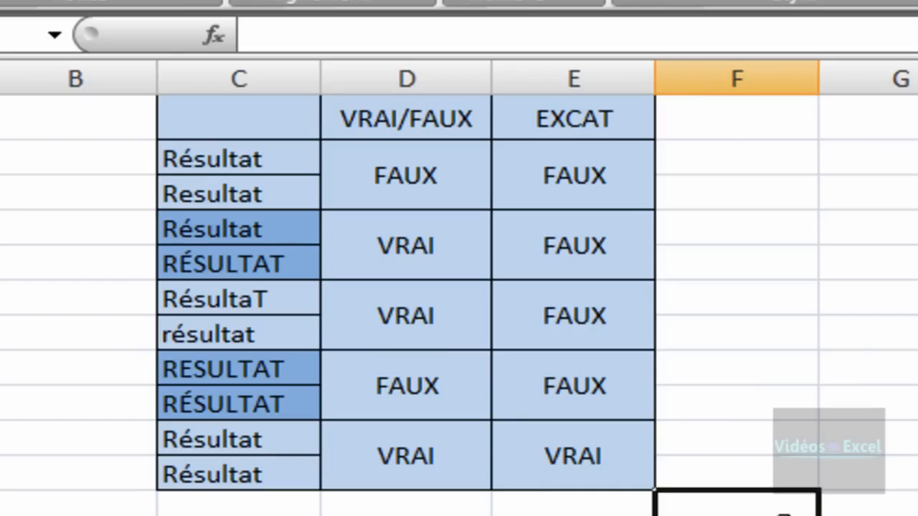